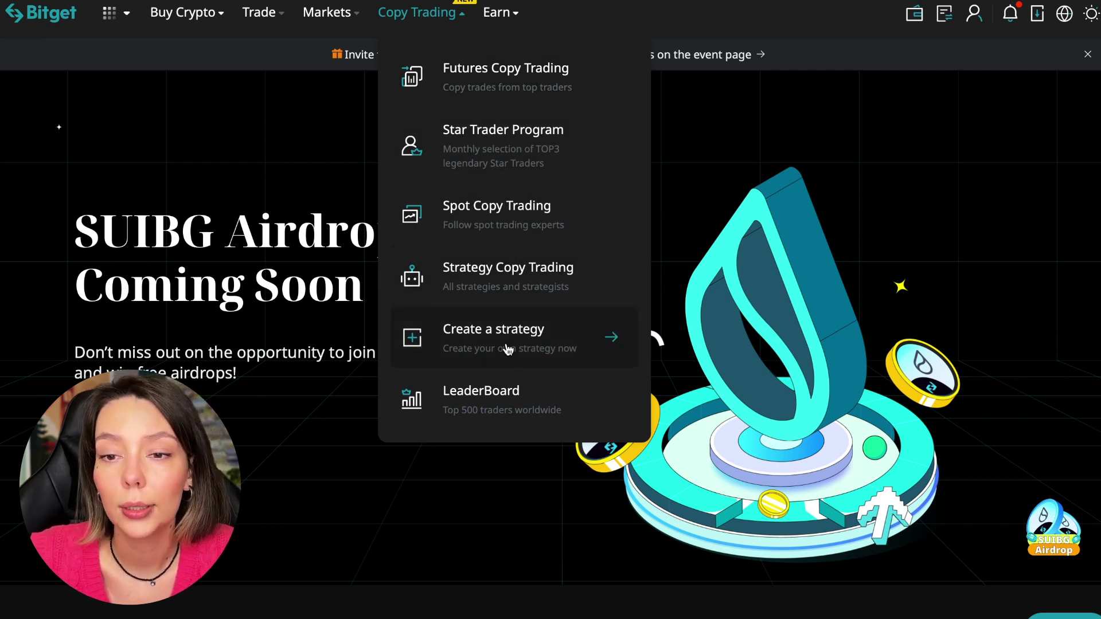
Review the Top 500 traders leaderboard, then go to Futures Copy Trading
click(506, 395)
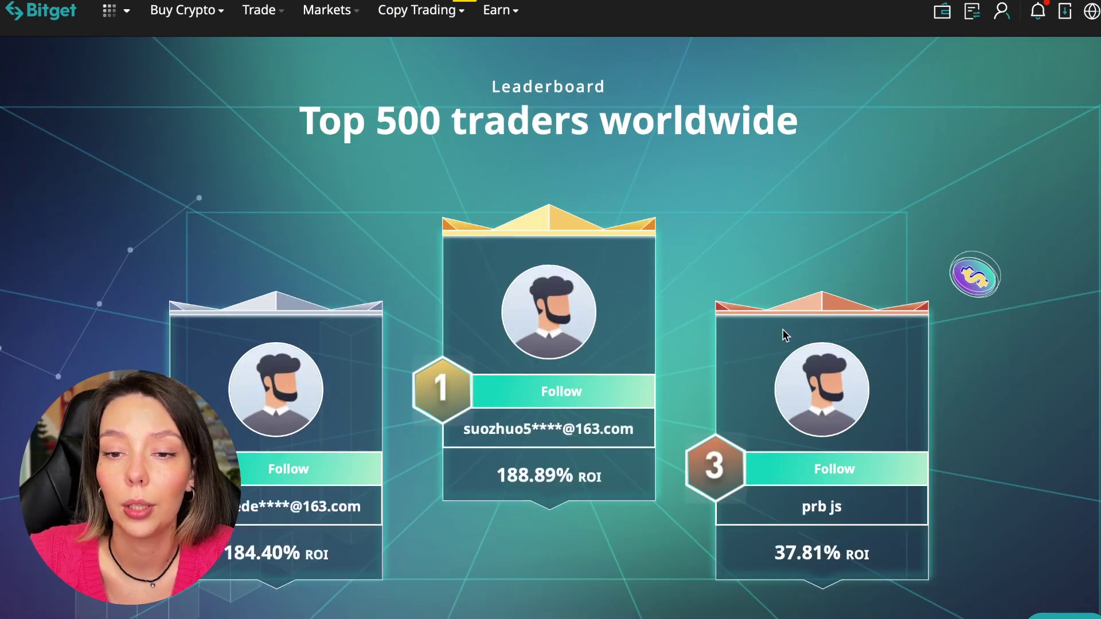
scroll(784, 335, down, 3)
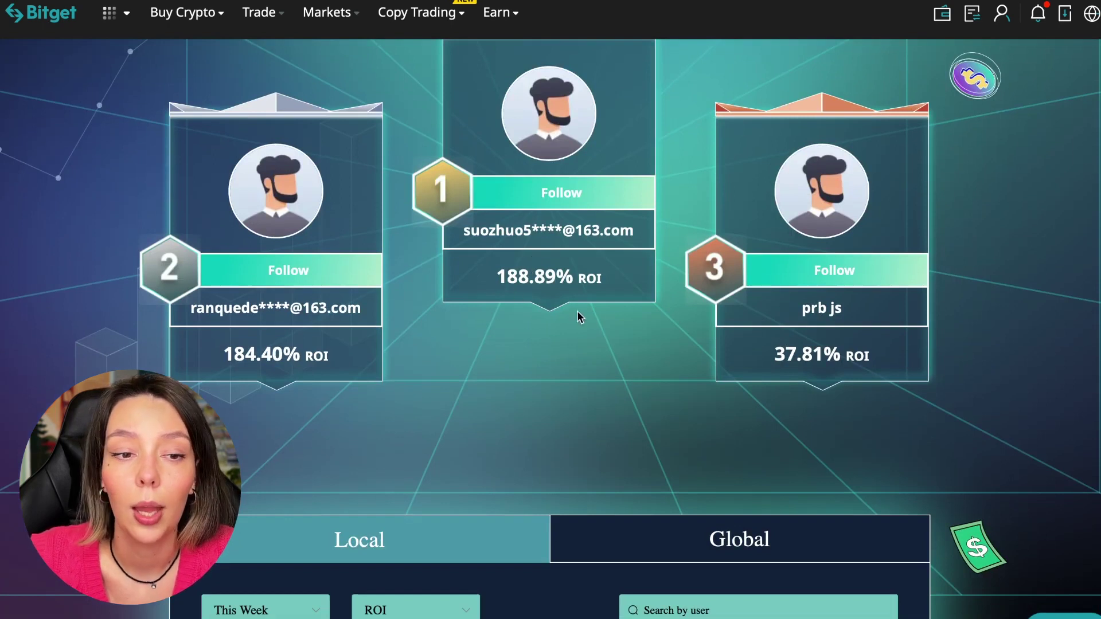
scroll(603, 382, down, 2)
scroll(603, 383, down, 2)
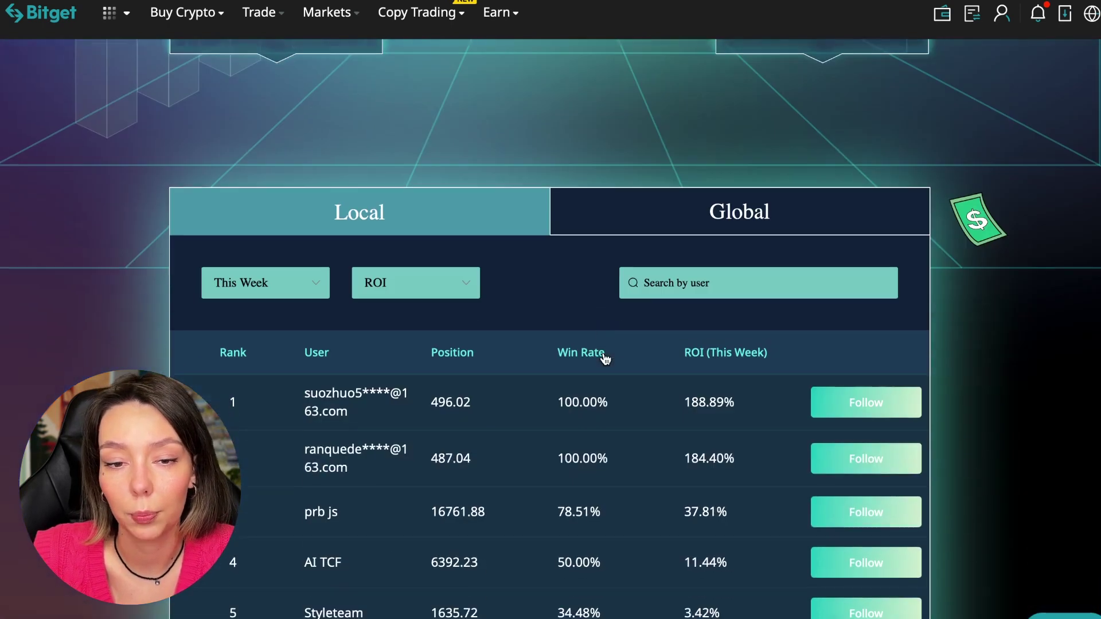
scroll(602, 362, down, 3)
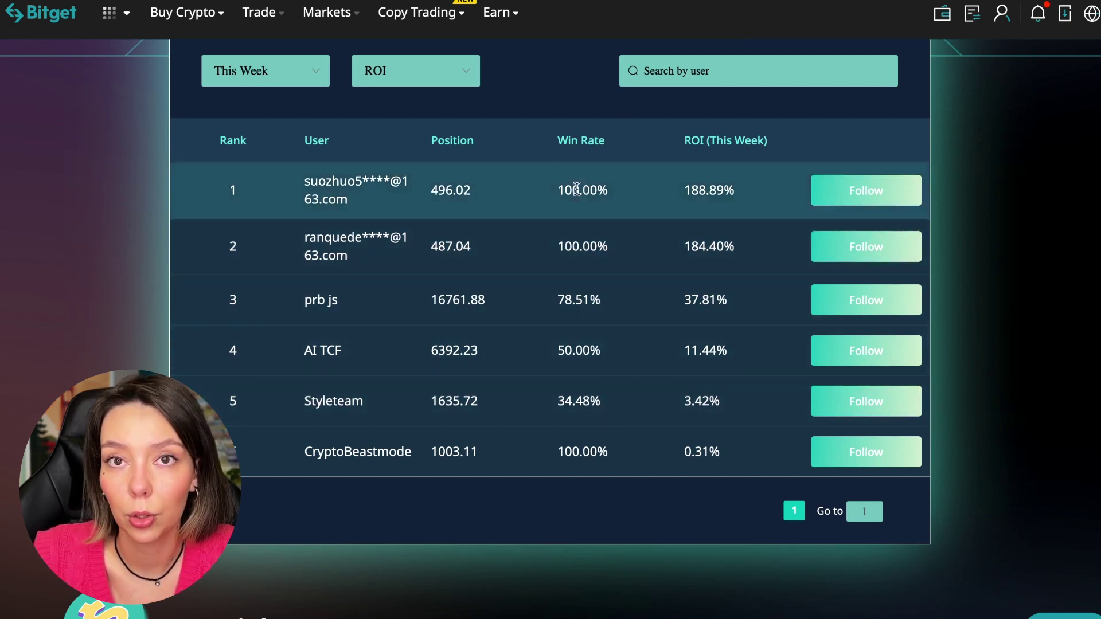
drag(556, 199, 614, 191)
click(688, 197)
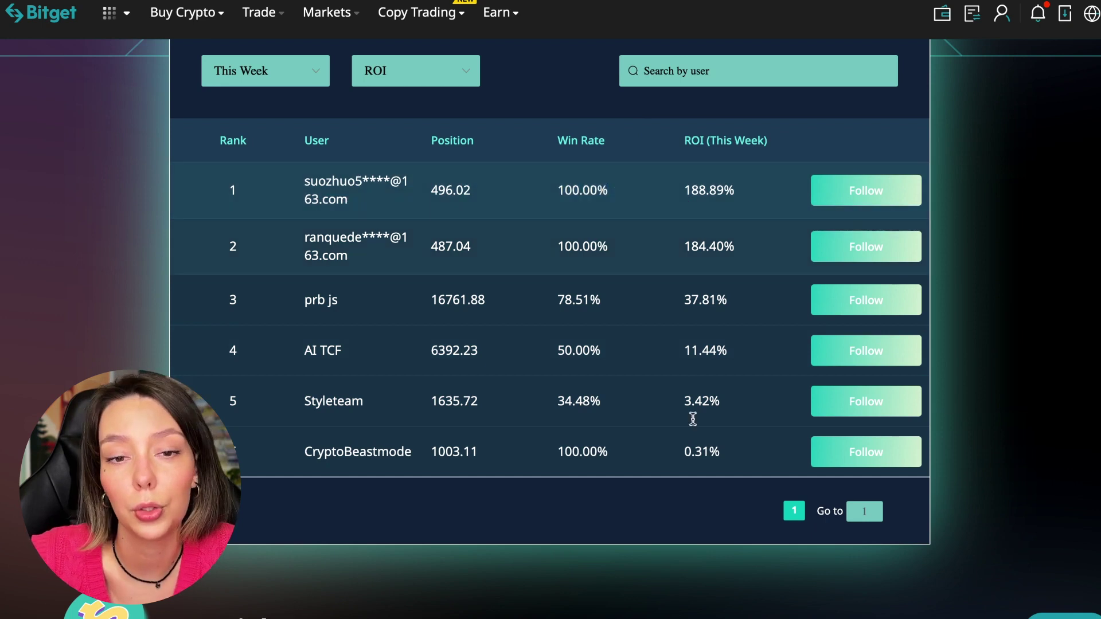
scroll(693, 417, down, 1)
scroll(688, 484, up, 5)
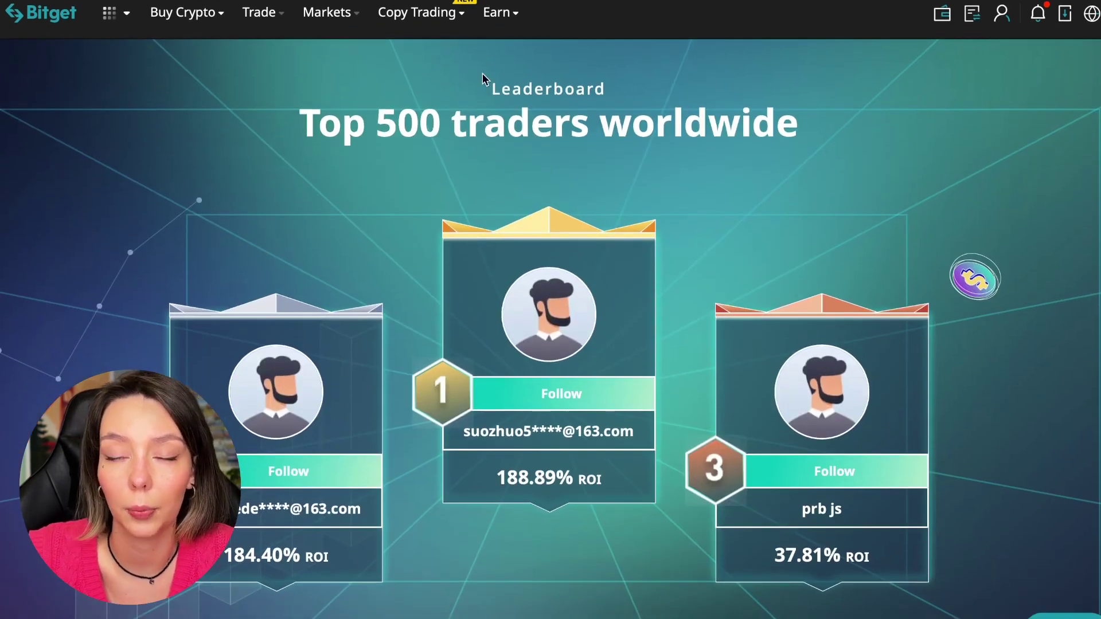
mouse_move(421, 12)
click(475, 80)
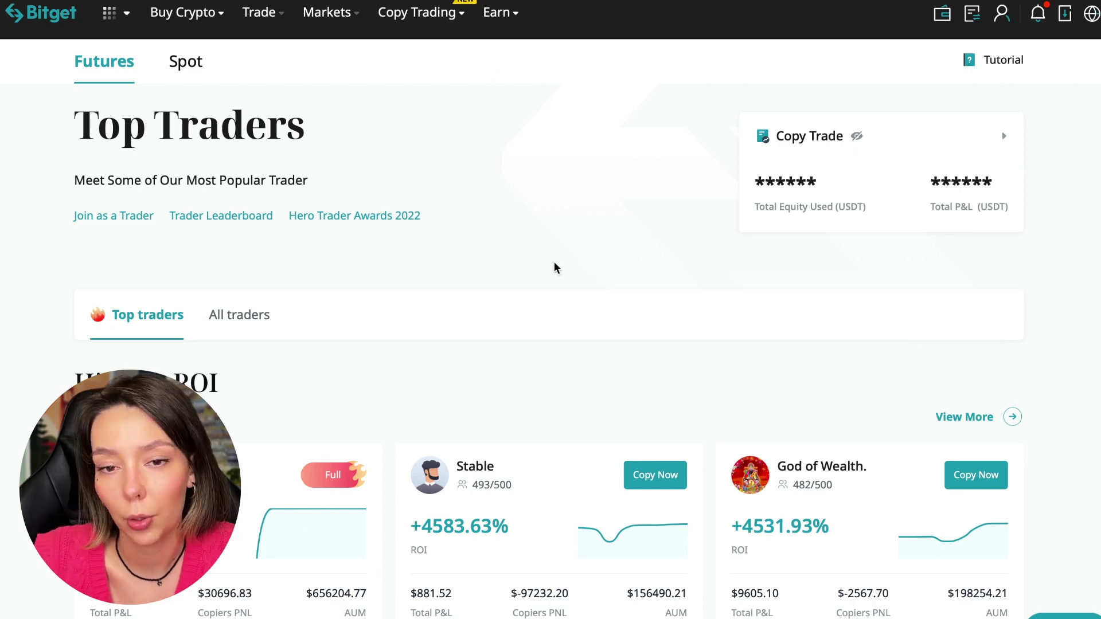
click(190, 75)
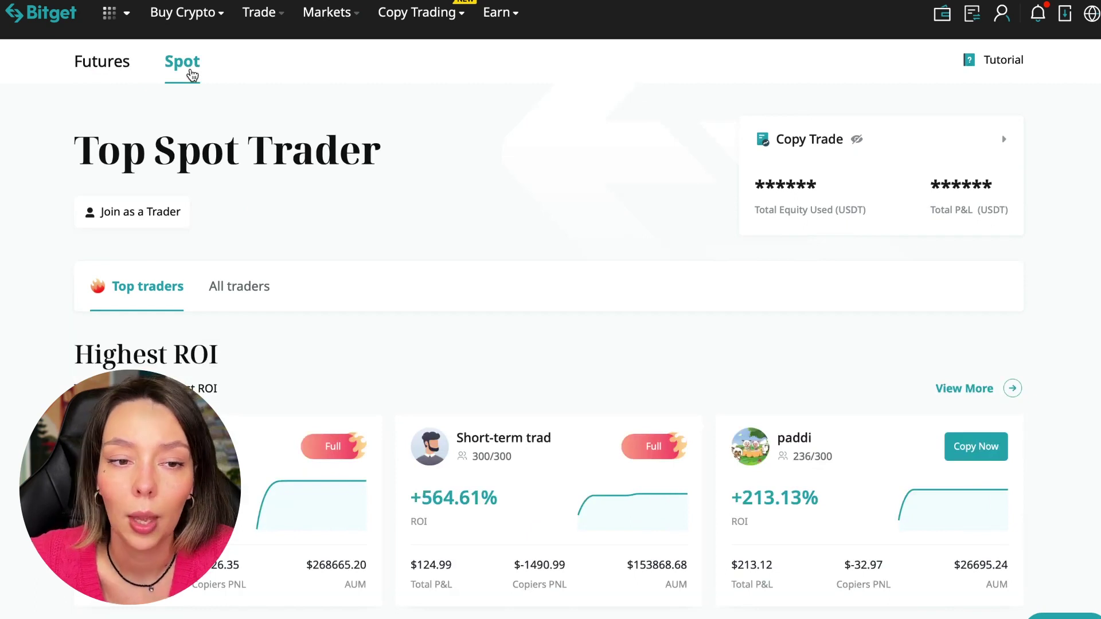
click(79, 72)
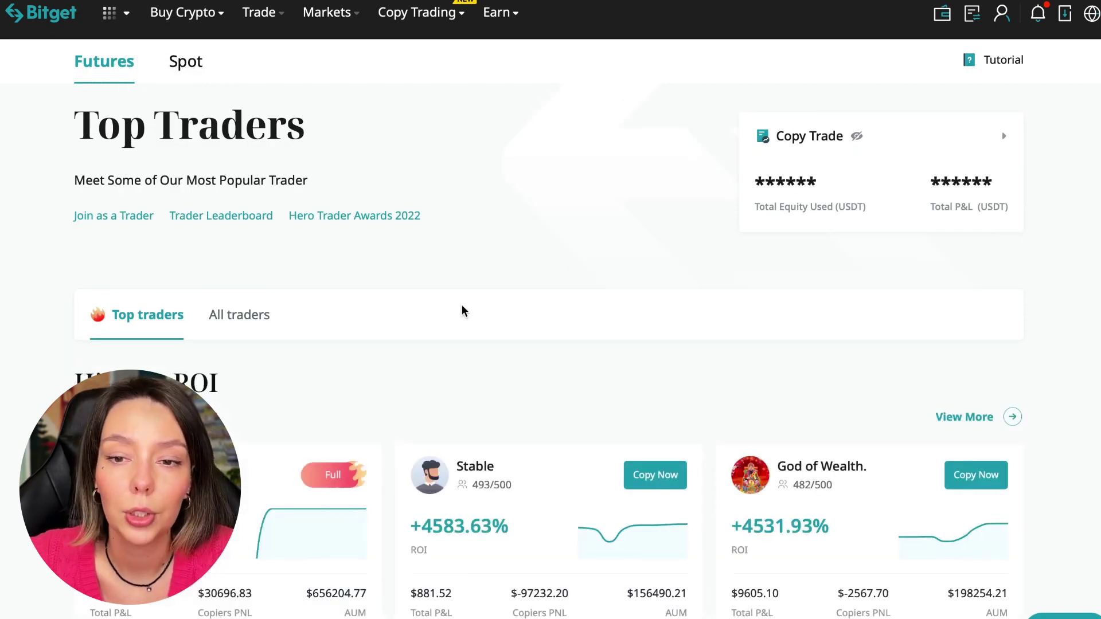
scroll(463, 308, down, 3)
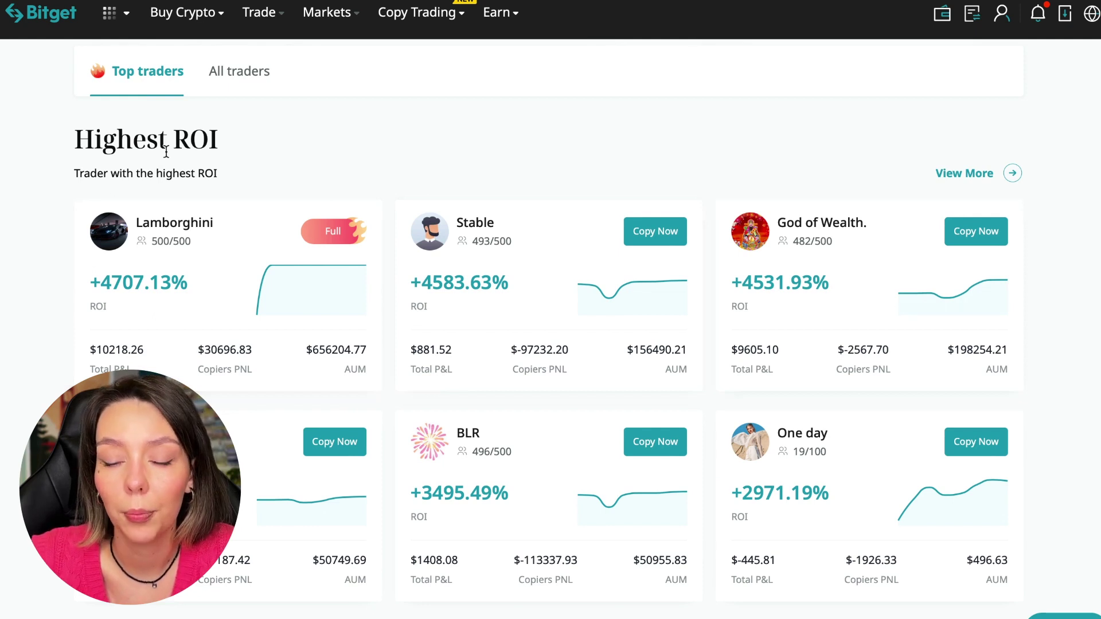
drag(213, 140, 74, 139)
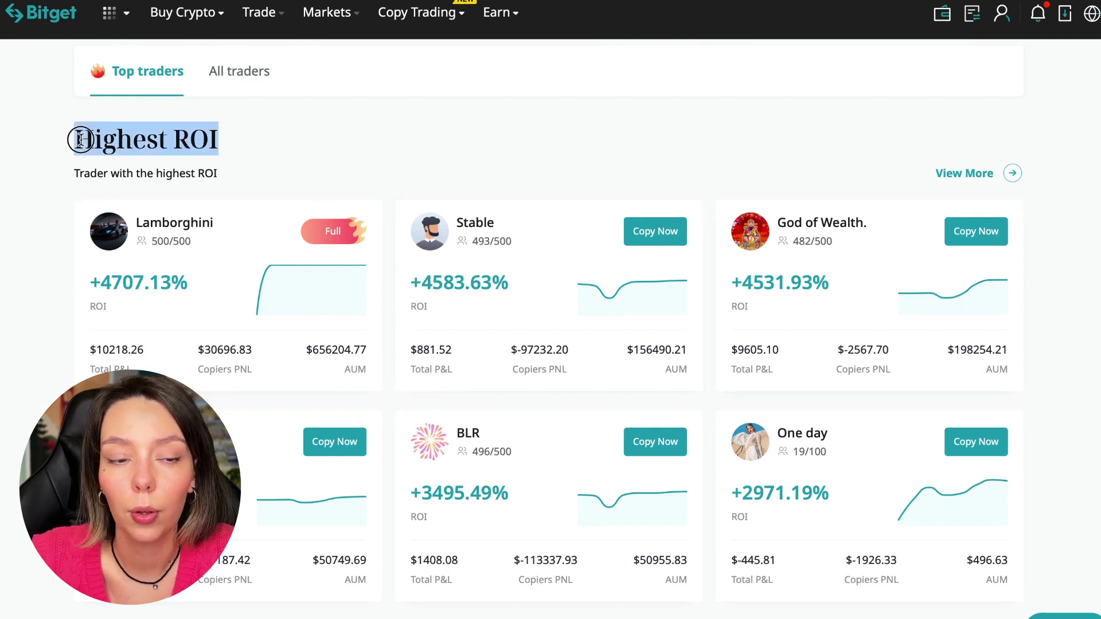
click(238, 164)
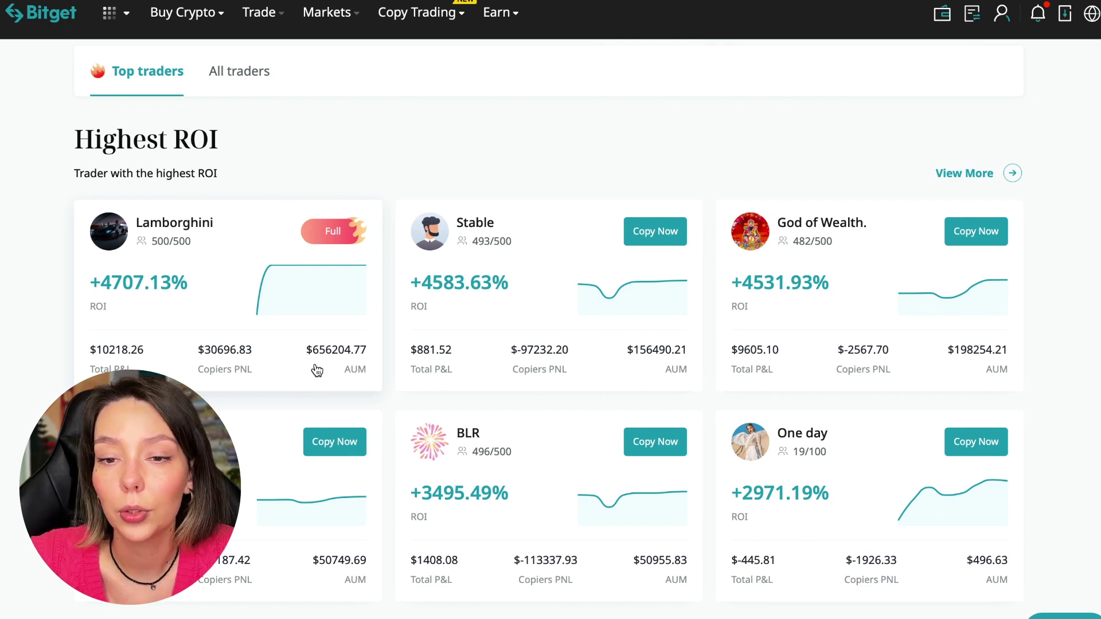
scroll(317, 370, down, 6)
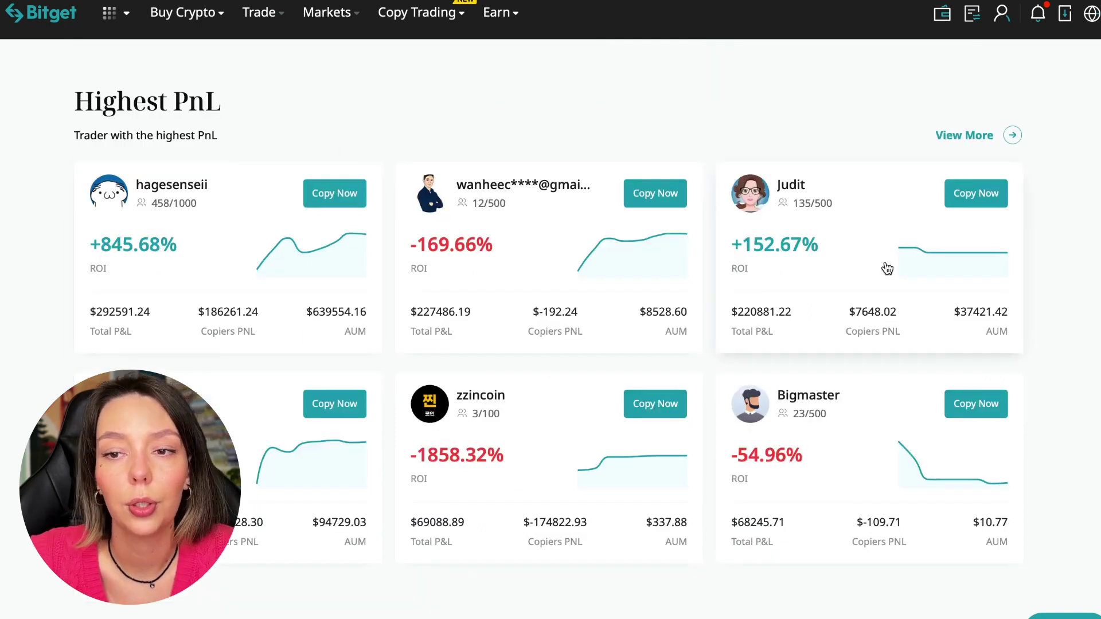
scroll(738, 412, down, 4)
scroll(293, 323, down, 2)
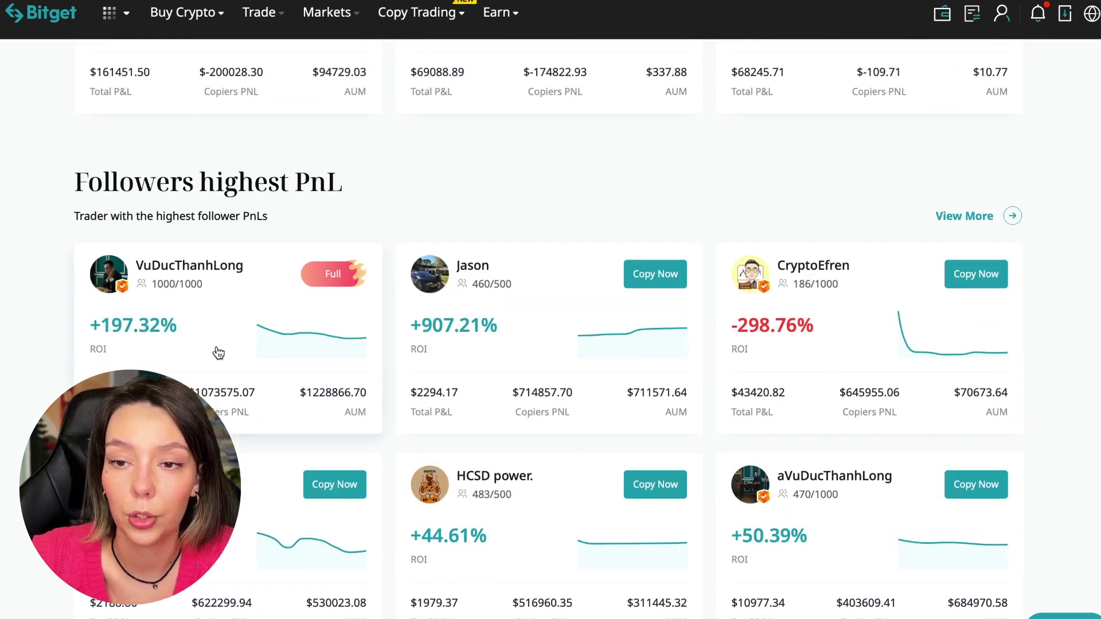
scroll(216, 346, down, 2)
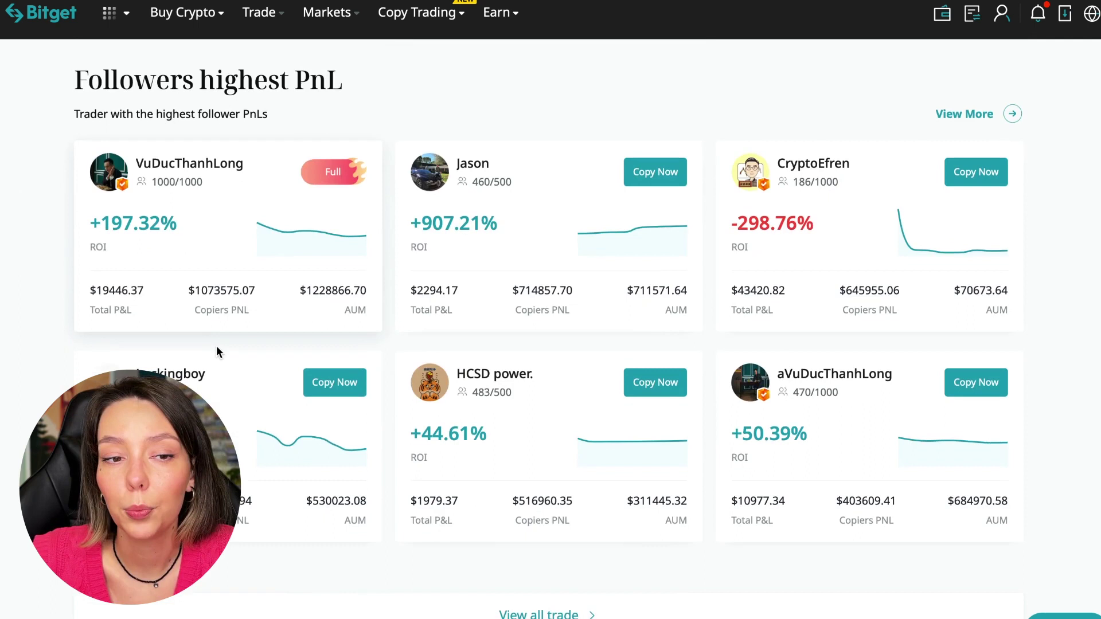
click(981, 117)
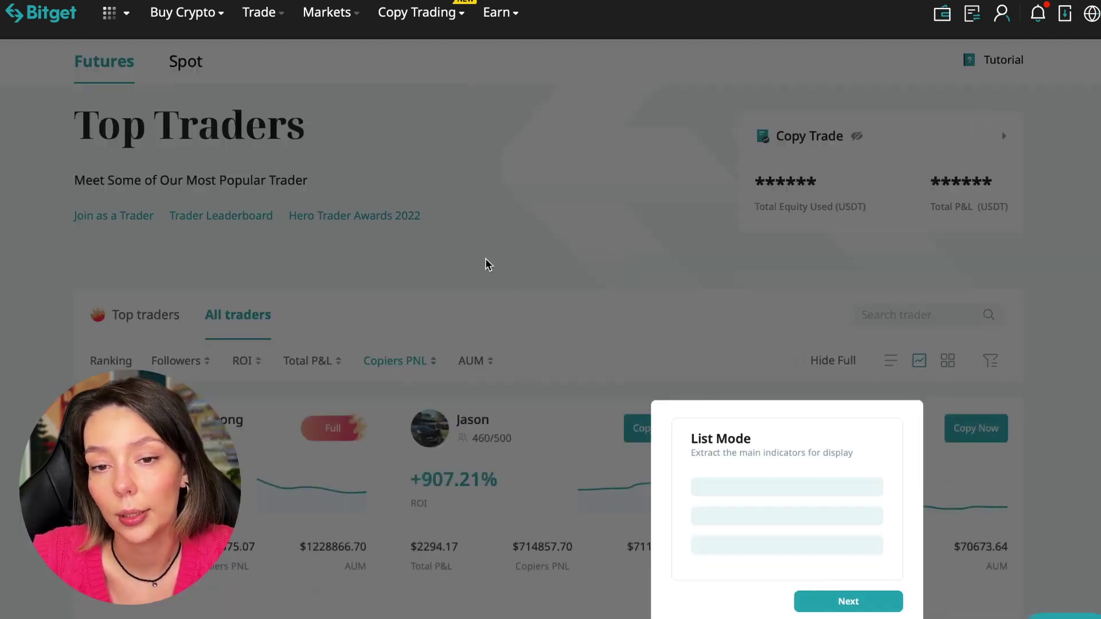
click(857, 602)
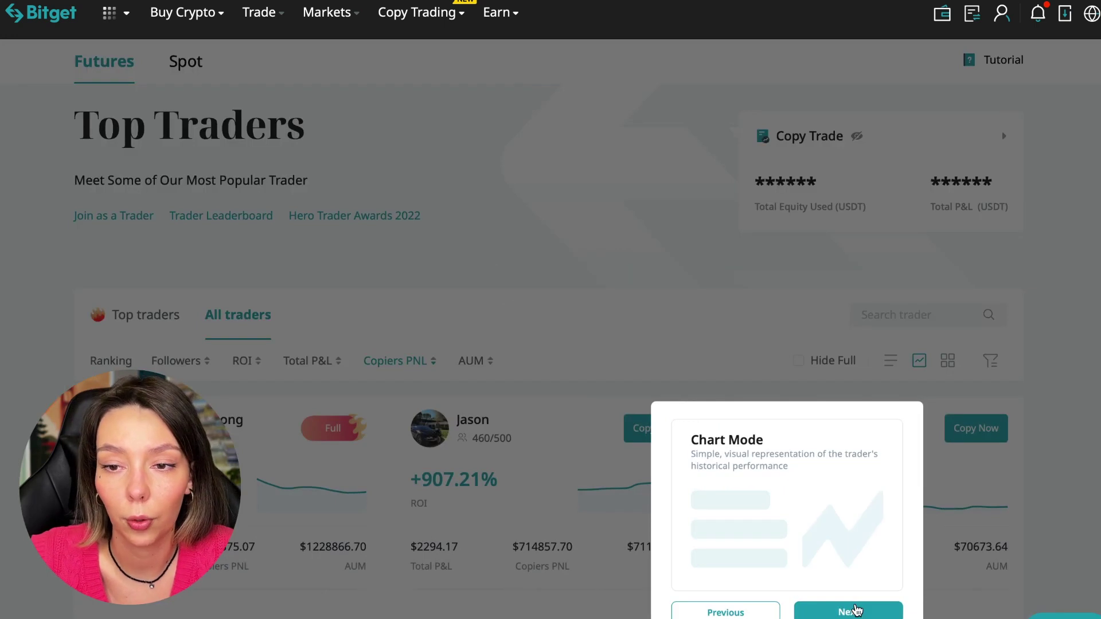
click(848, 612)
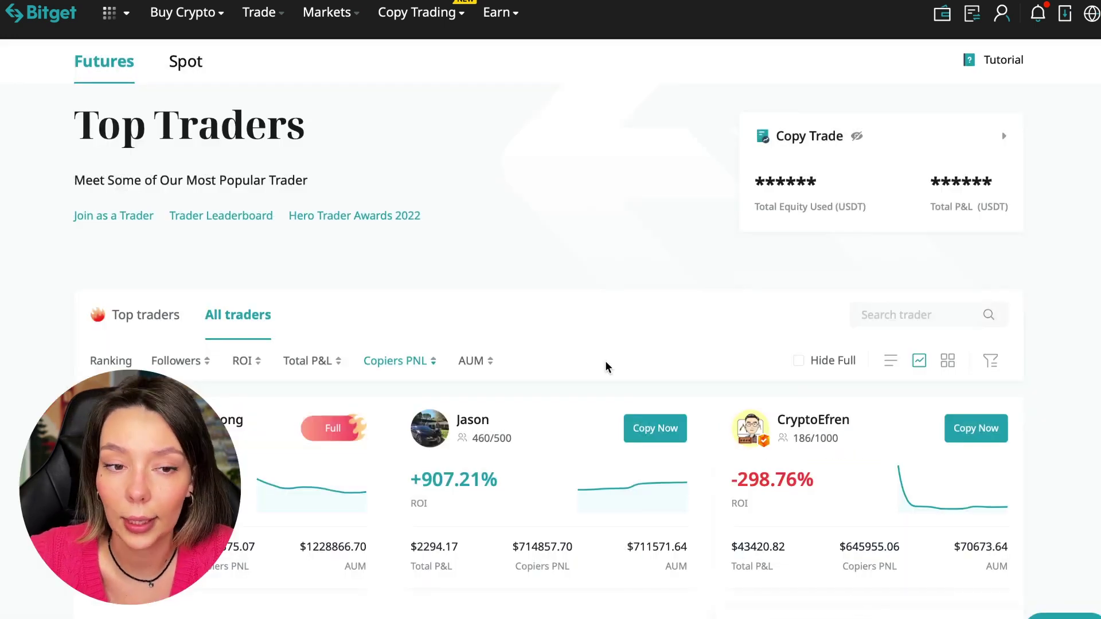
scroll(634, 273, down, 2)
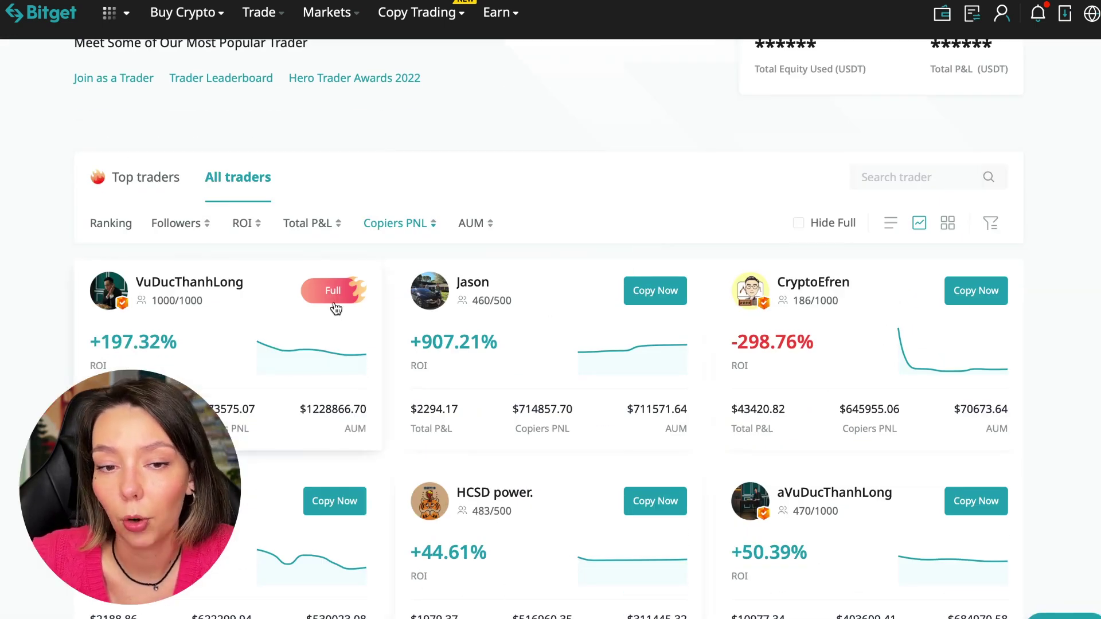
scroll(481, 157, down, 1)
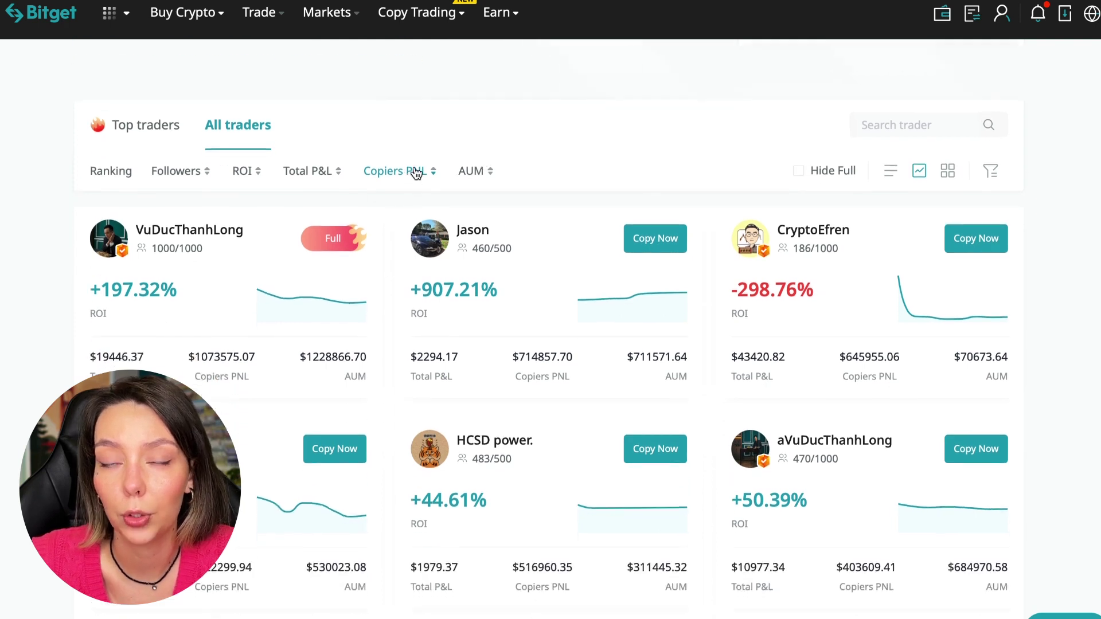
scroll(482, 129, down, 1)
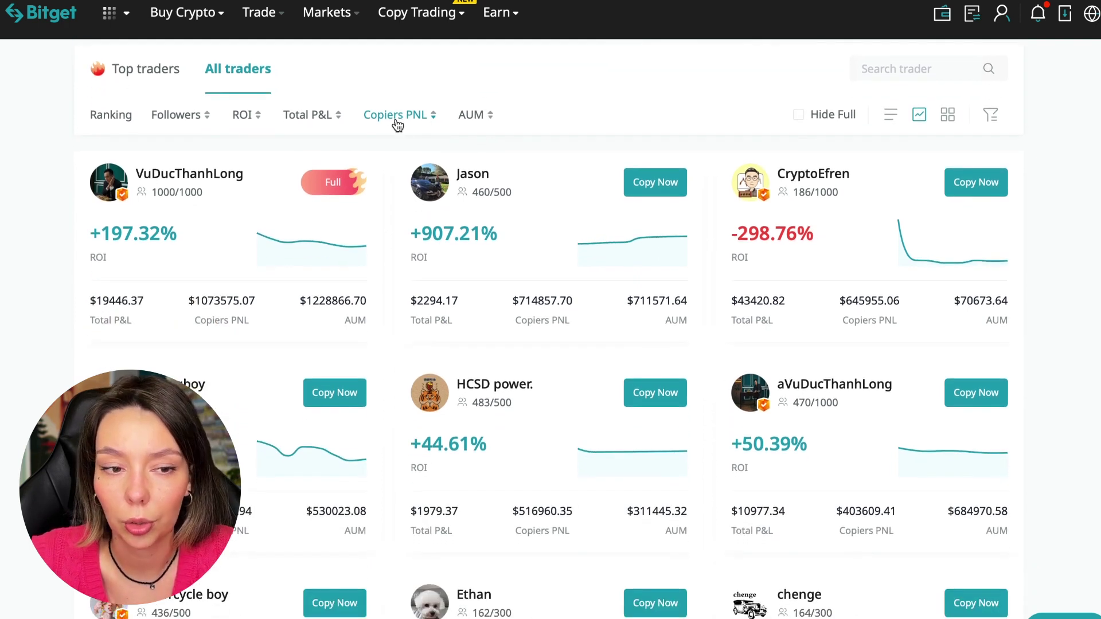
click(402, 119)
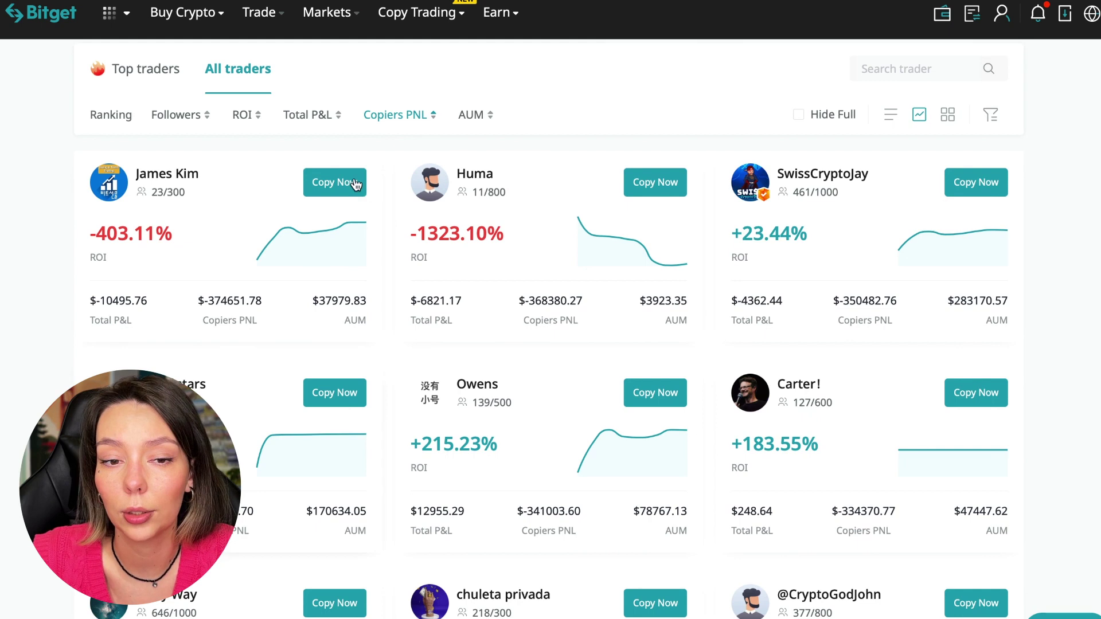
click(412, 118)
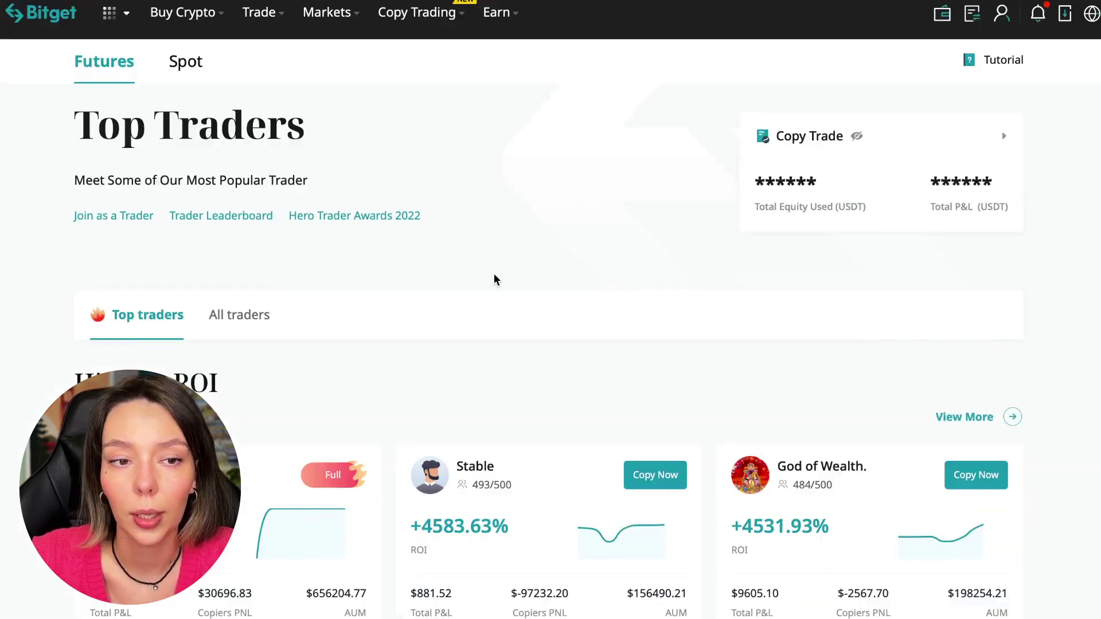
scroll(508, 277, down, 2)
Show all traders, try follower and default ranking sorts, then sort by ROI ascending
click(238, 198)
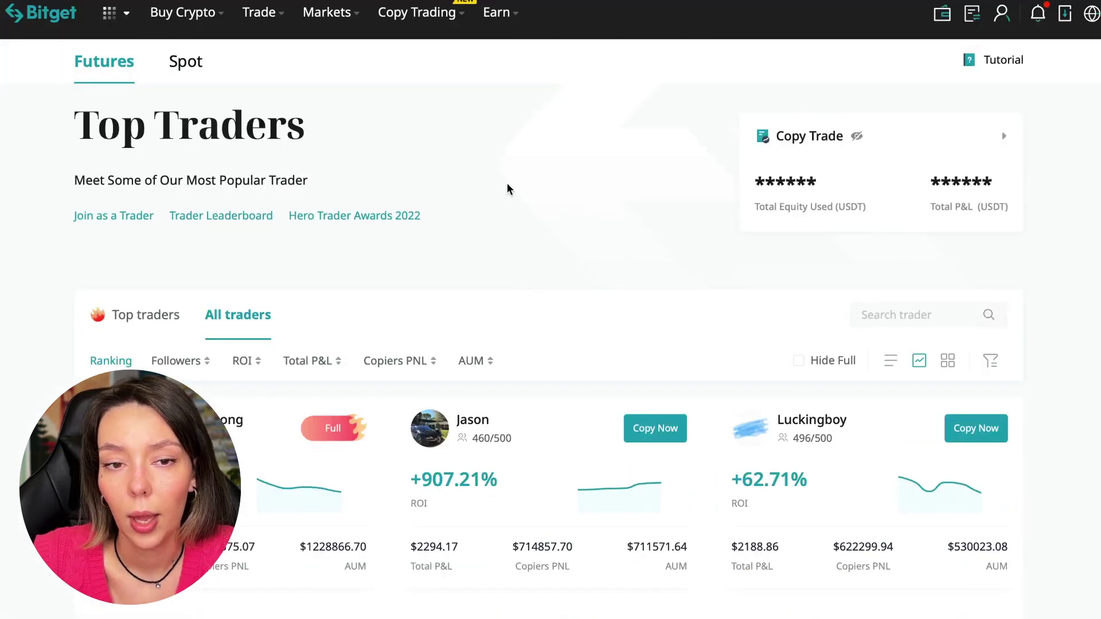
scroll(506, 185, down, 1)
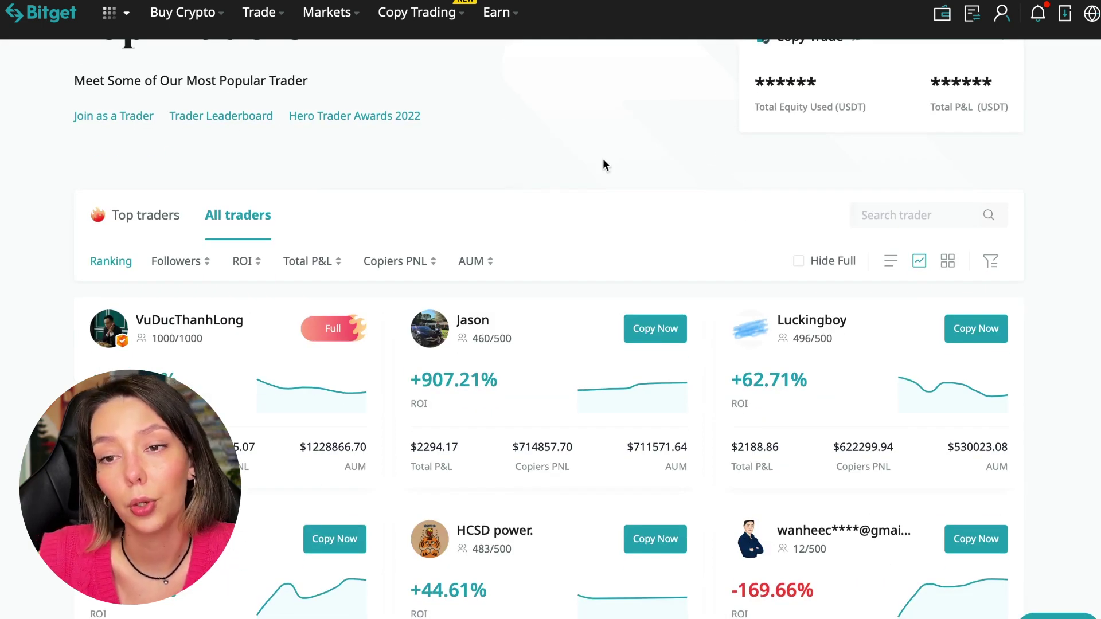
click(181, 262)
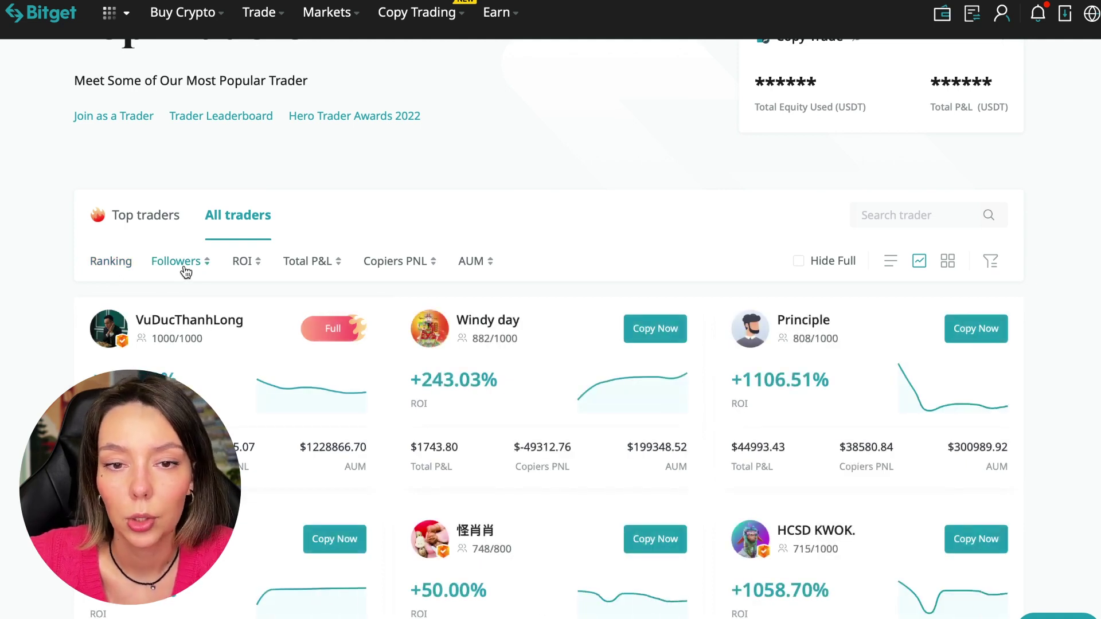
click(183, 269)
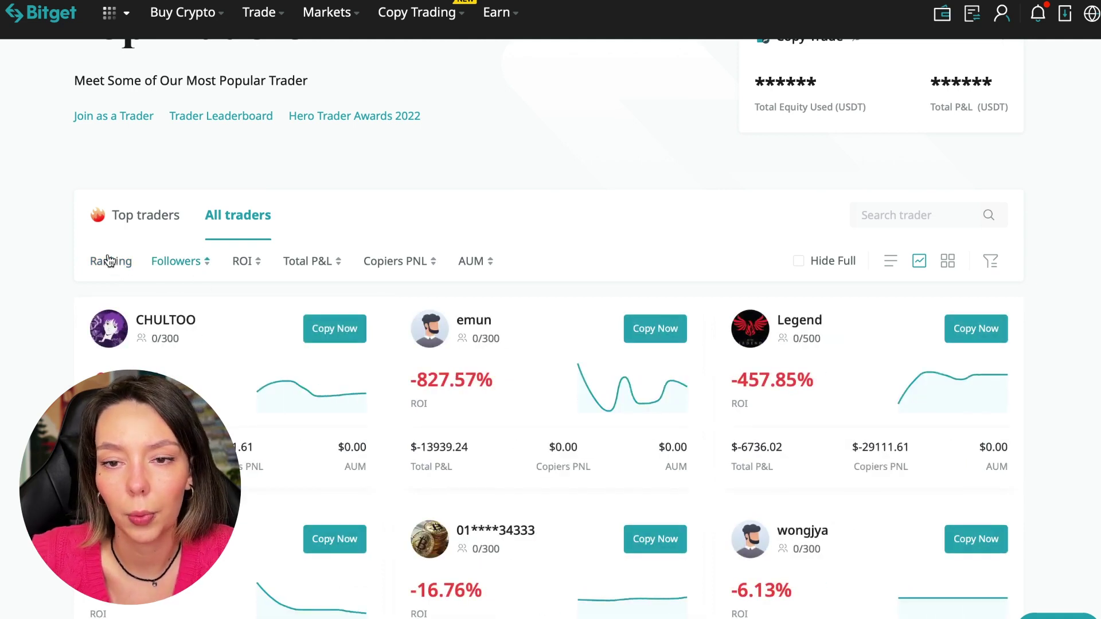
click(128, 261)
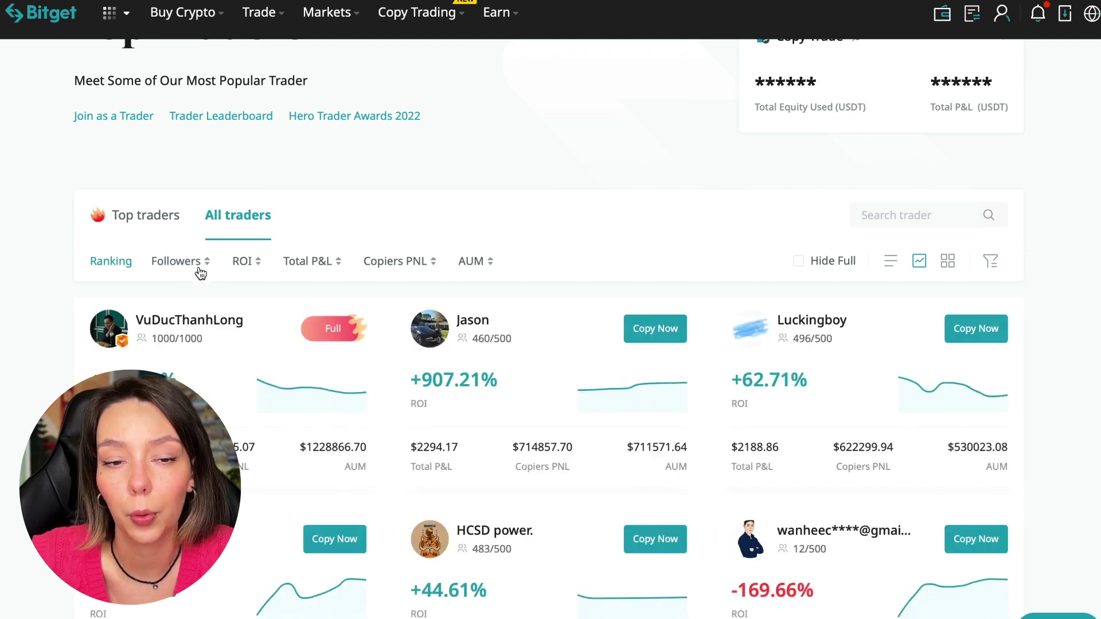
click(248, 264)
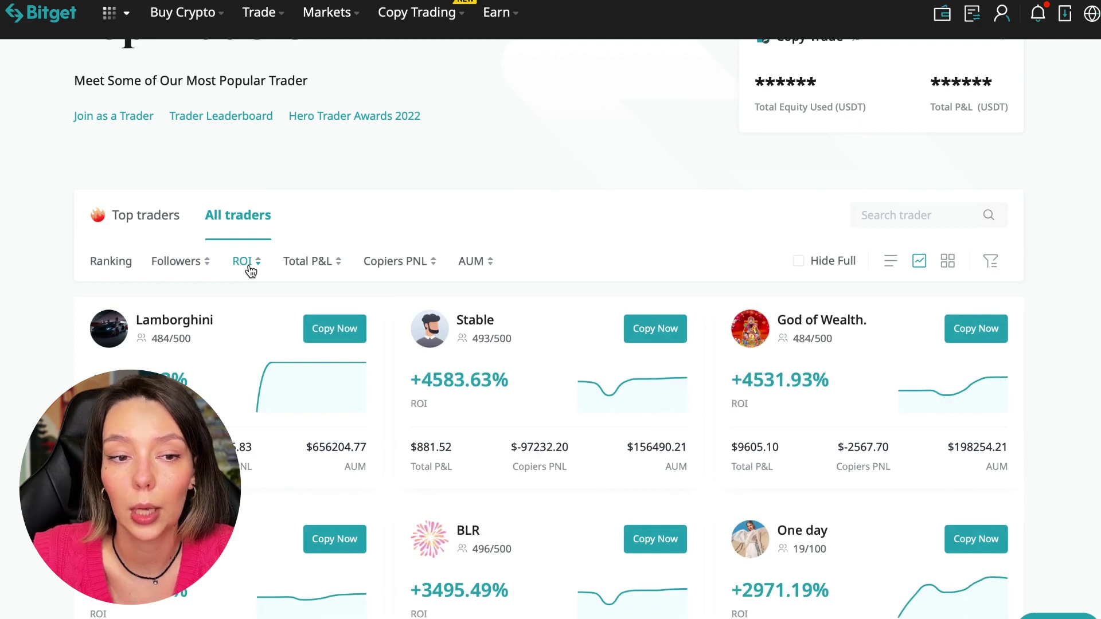
click(248, 263)
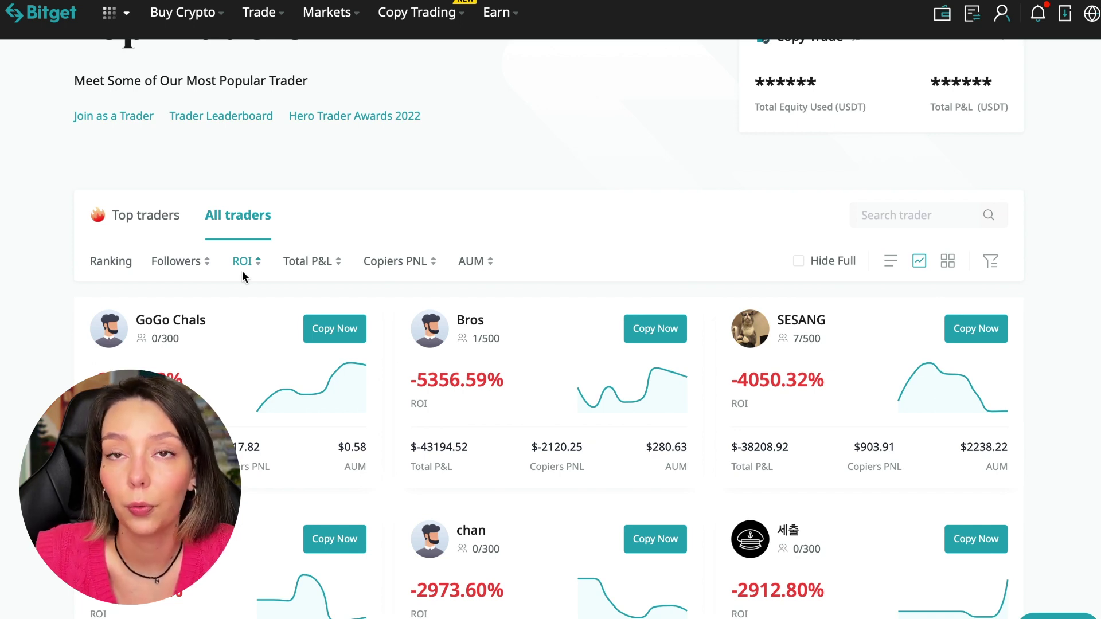
scroll(365, 262, down, 1)
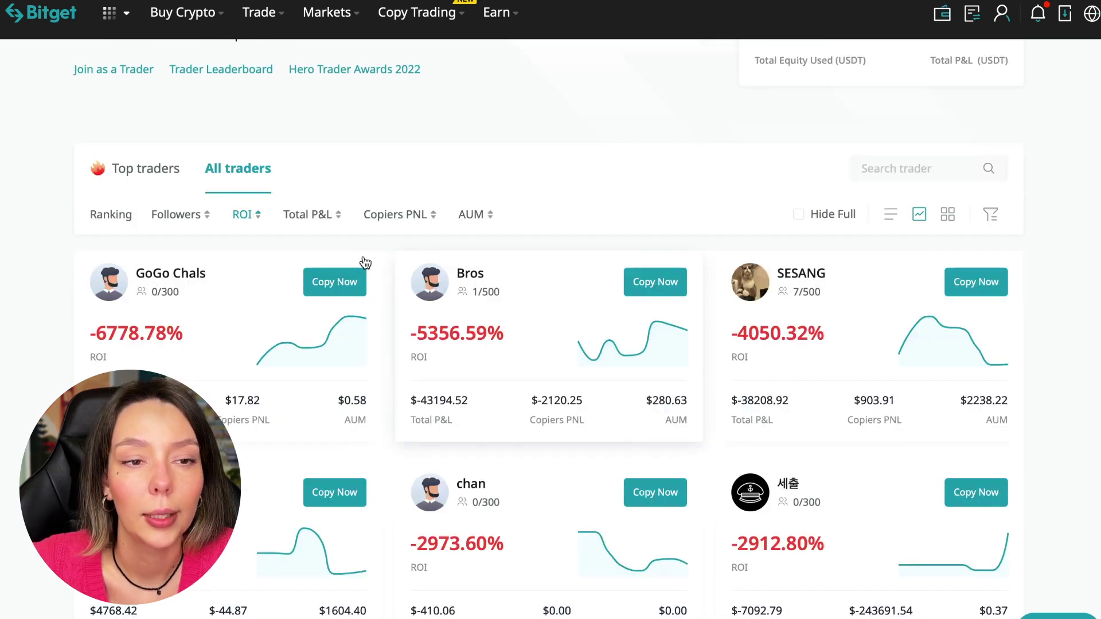
Sort traders by Total P&L, then Copiers PNL, and finally by AUM
click(306, 217)
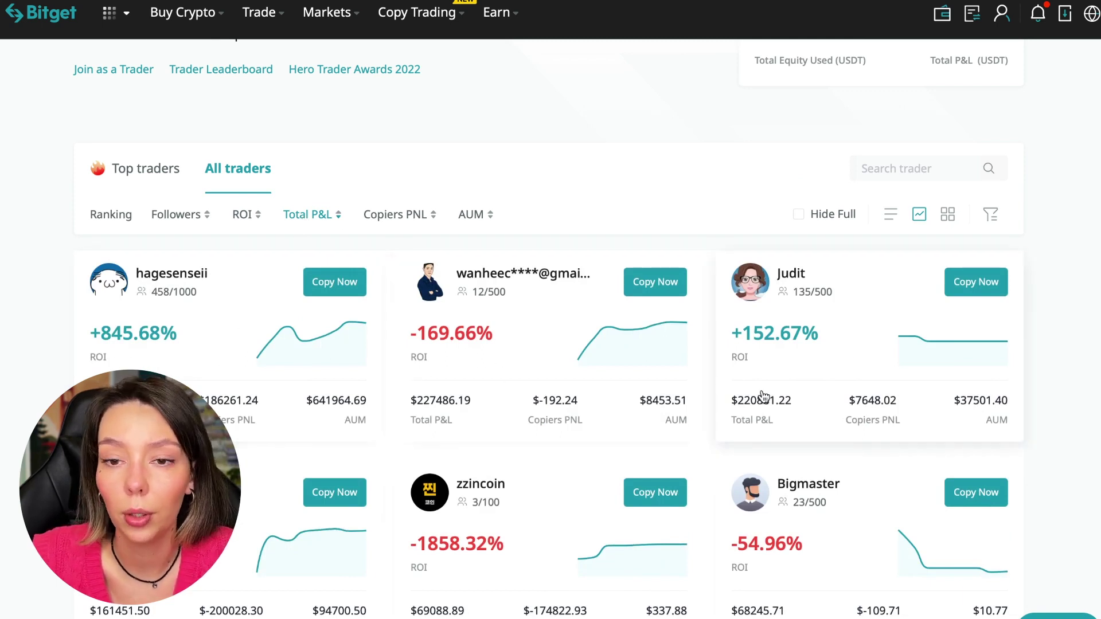
scroll(760, 528, down, 3)
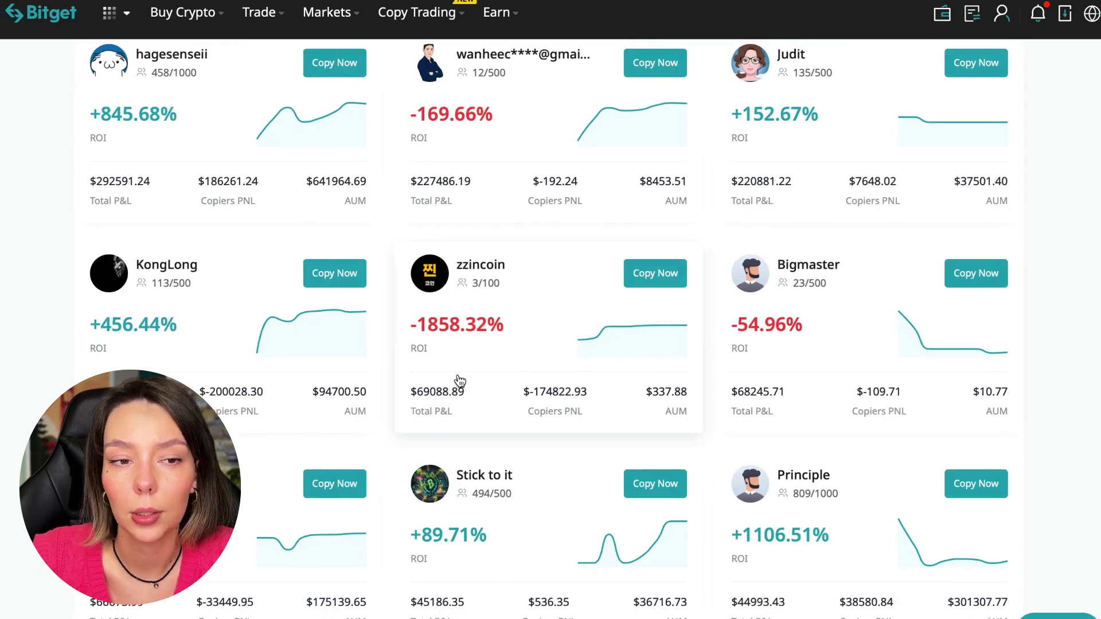
scroll(364, 422, up, 4)
scroll(364, 423, down, 1)
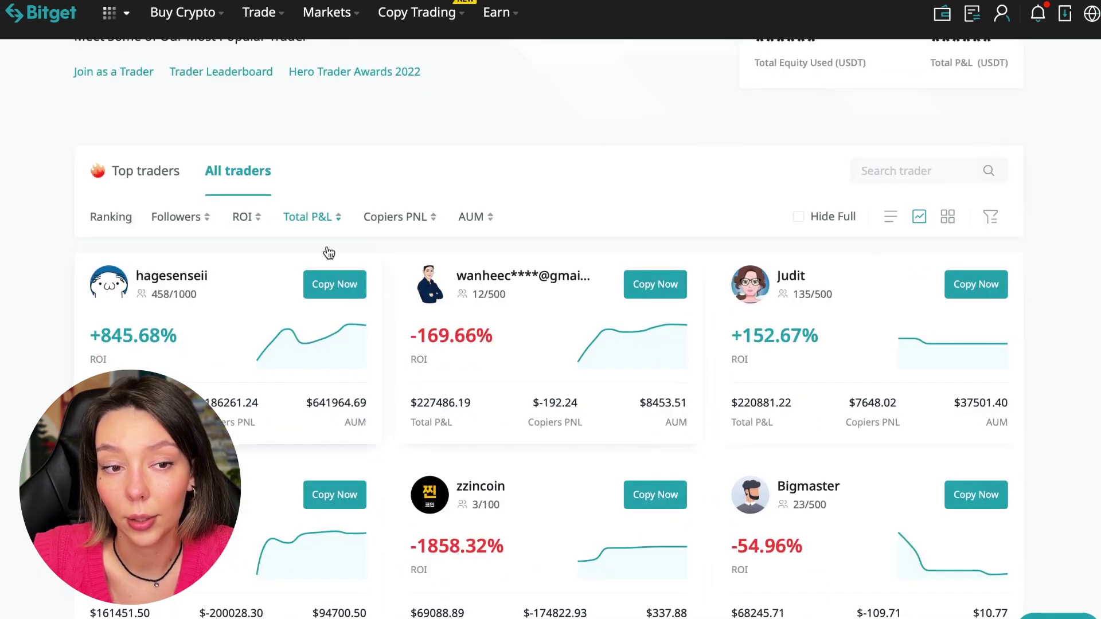
click(404, 219)
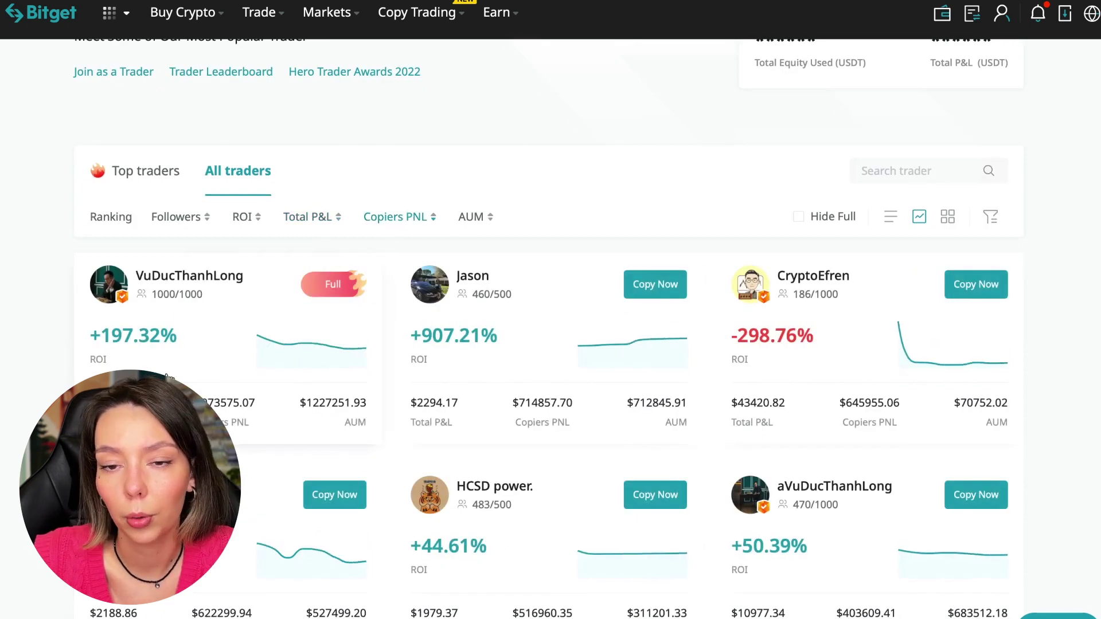
click(479, 223)
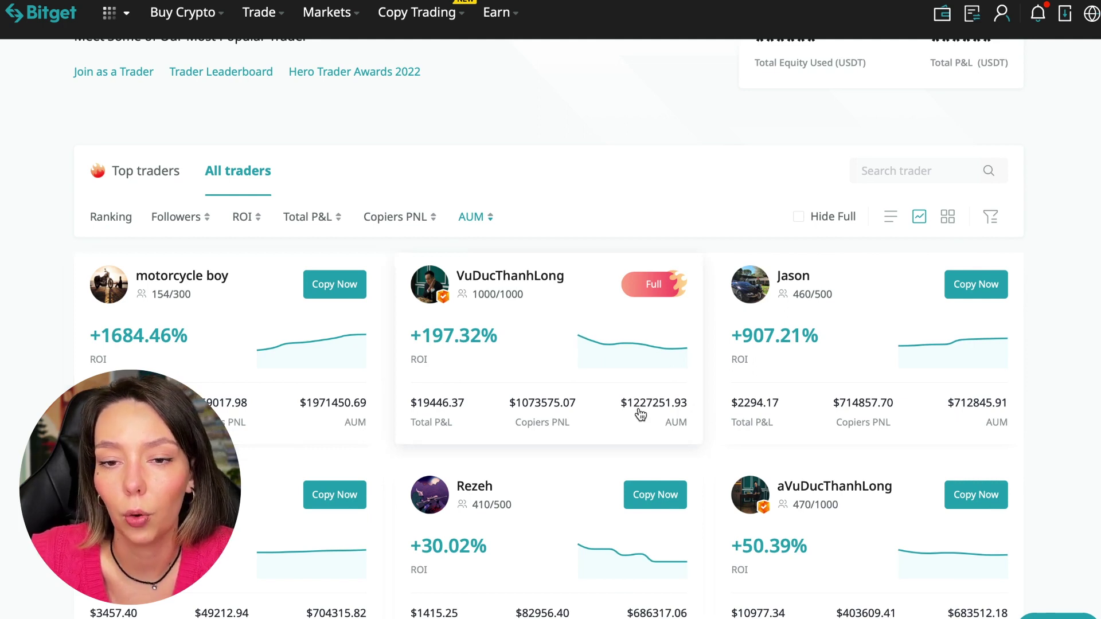
scroll(824, 444, down, 2)
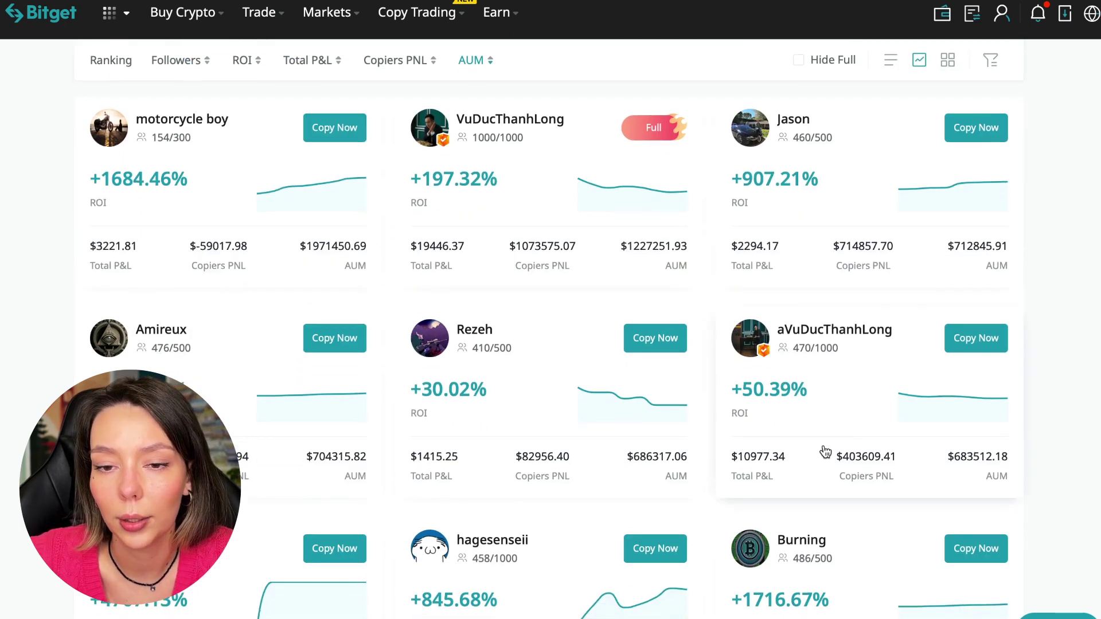
scroll(823, 452, down, 2)
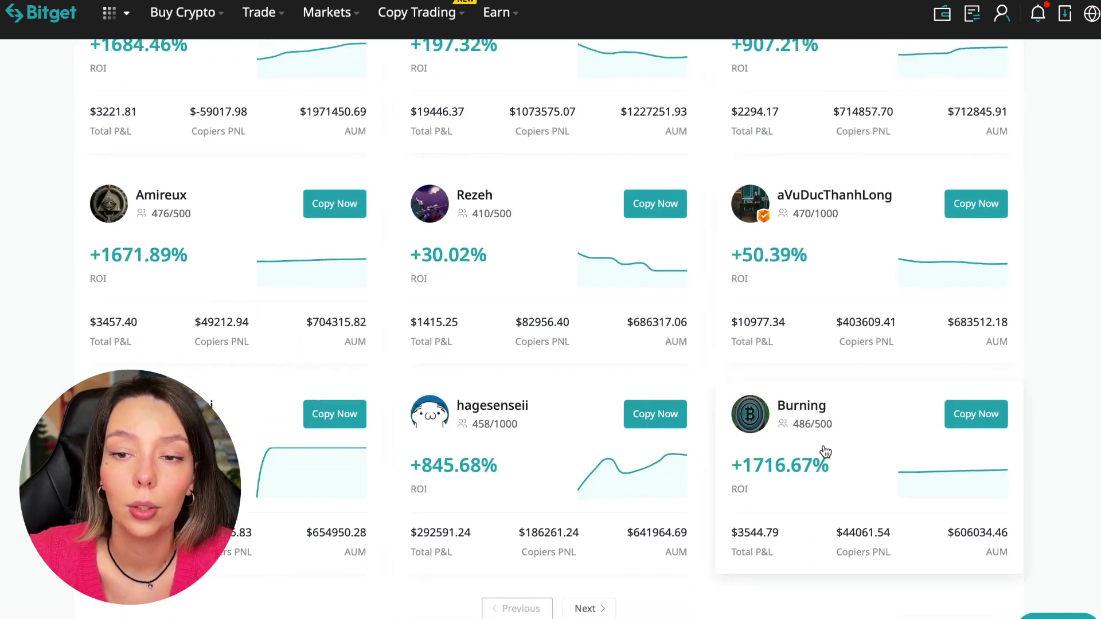
scroll(825, 452, down, 2)
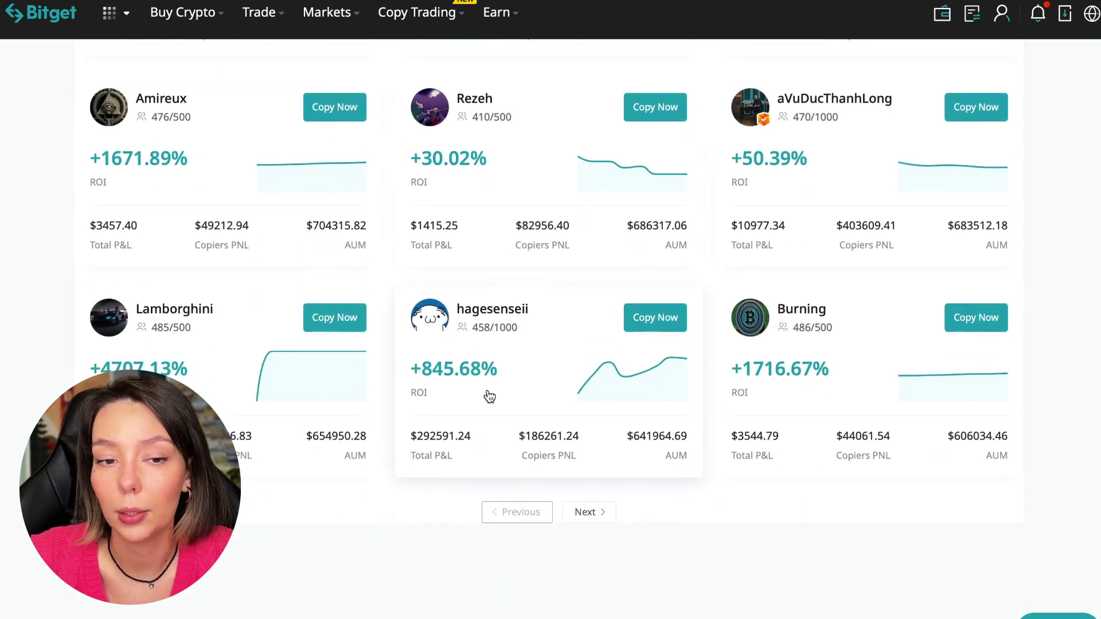
scroll(488, 397, up, 2)
scroll(489, 396, up, 3)
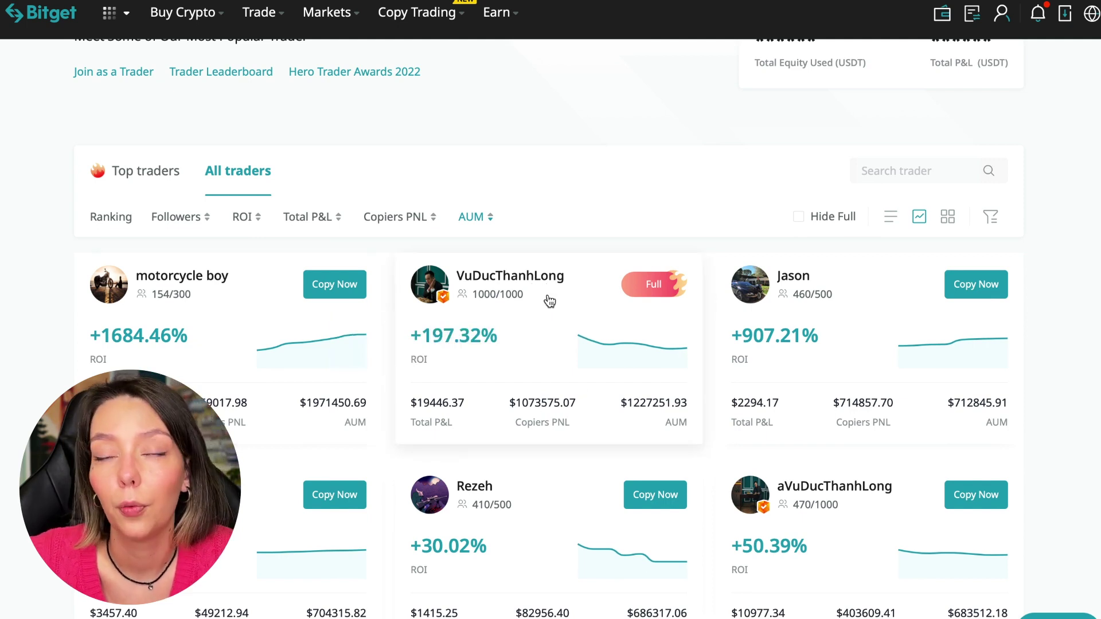
click(542, 284)
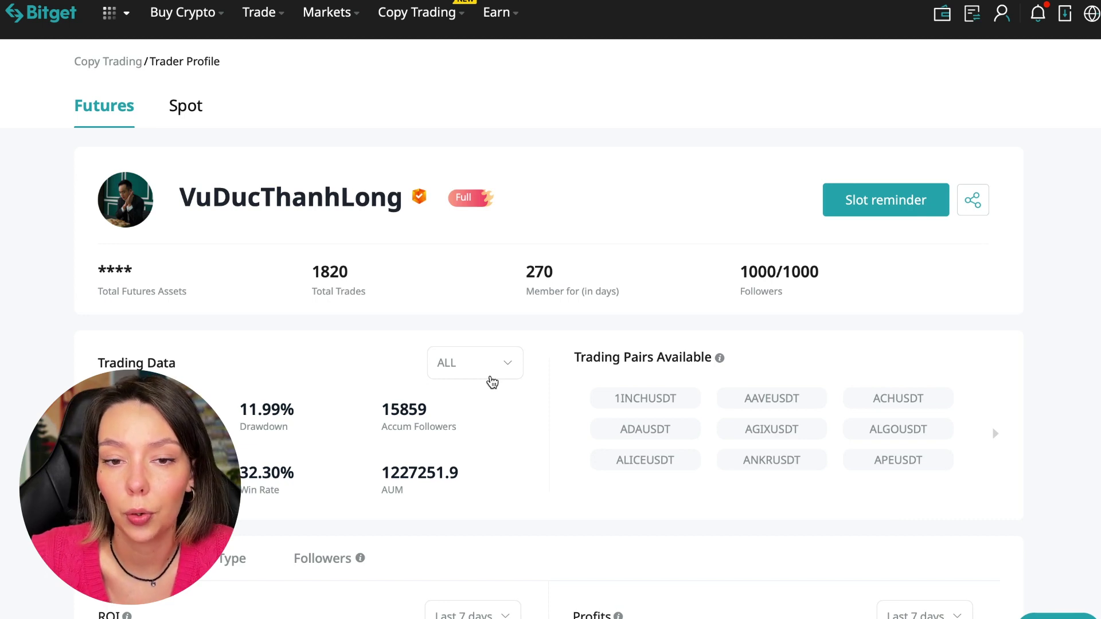
click(886, 210)
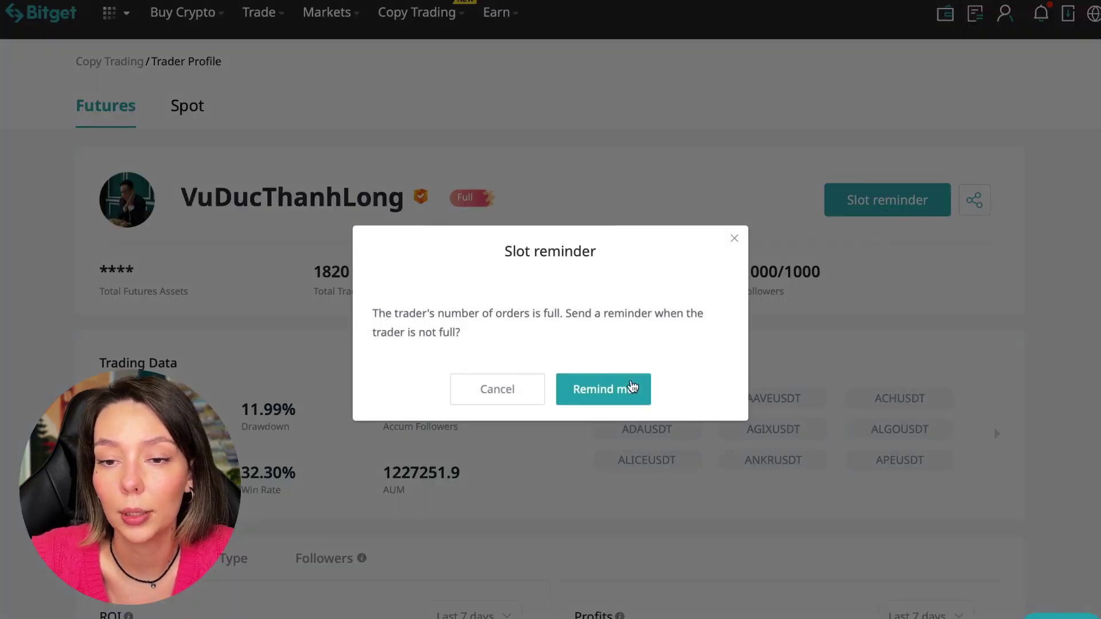
click(623, 387)
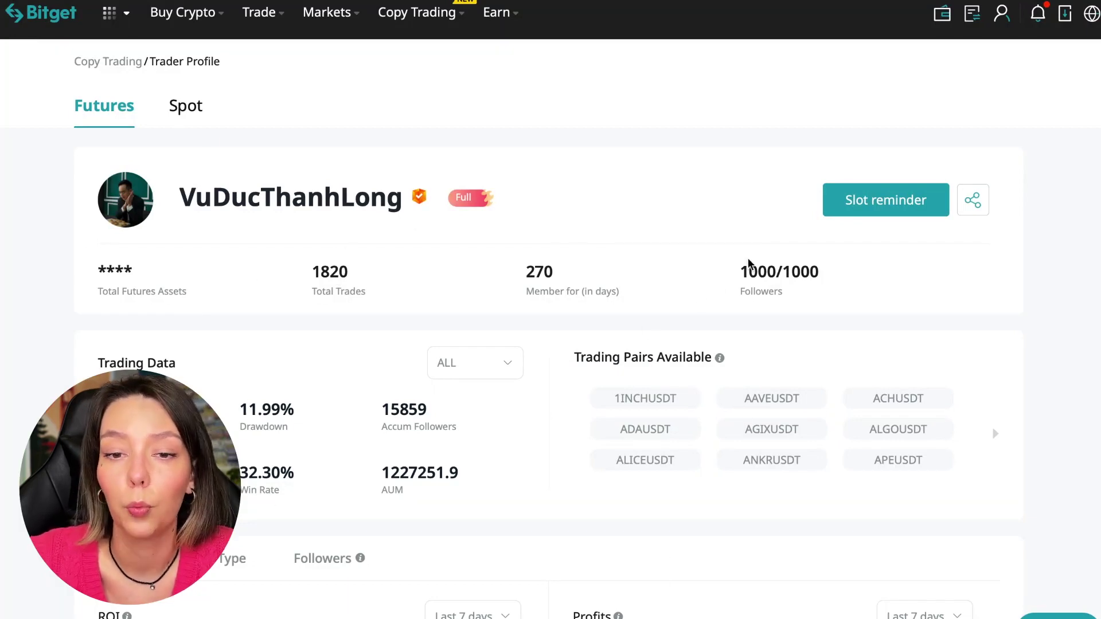
drag(739, 269, 873, 300)
click(874, 300)
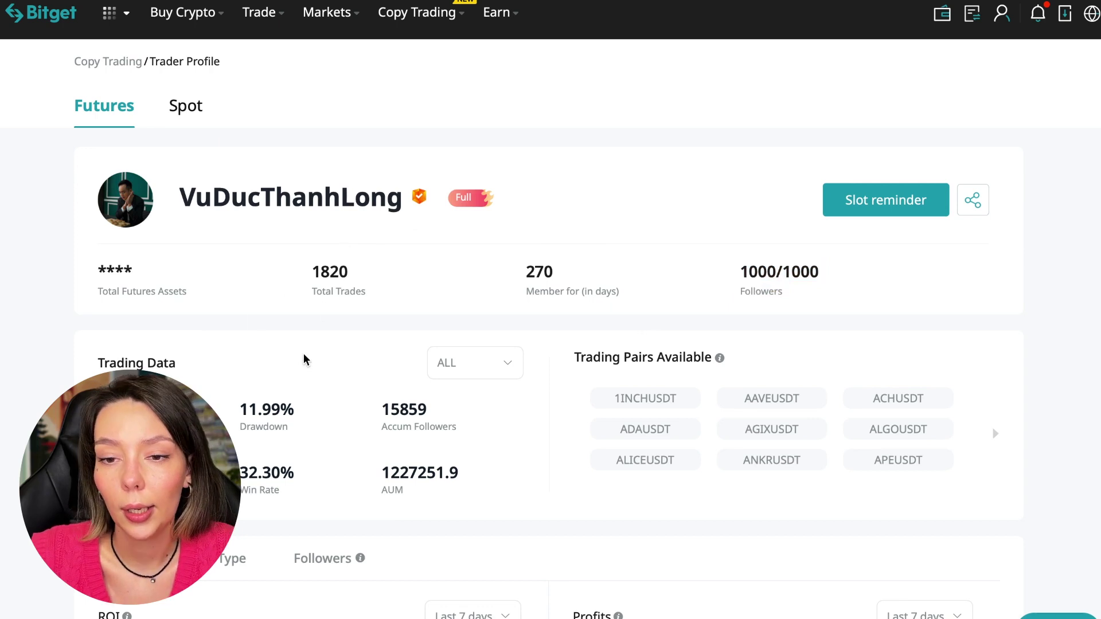
drag(351, 271, 306, 272)
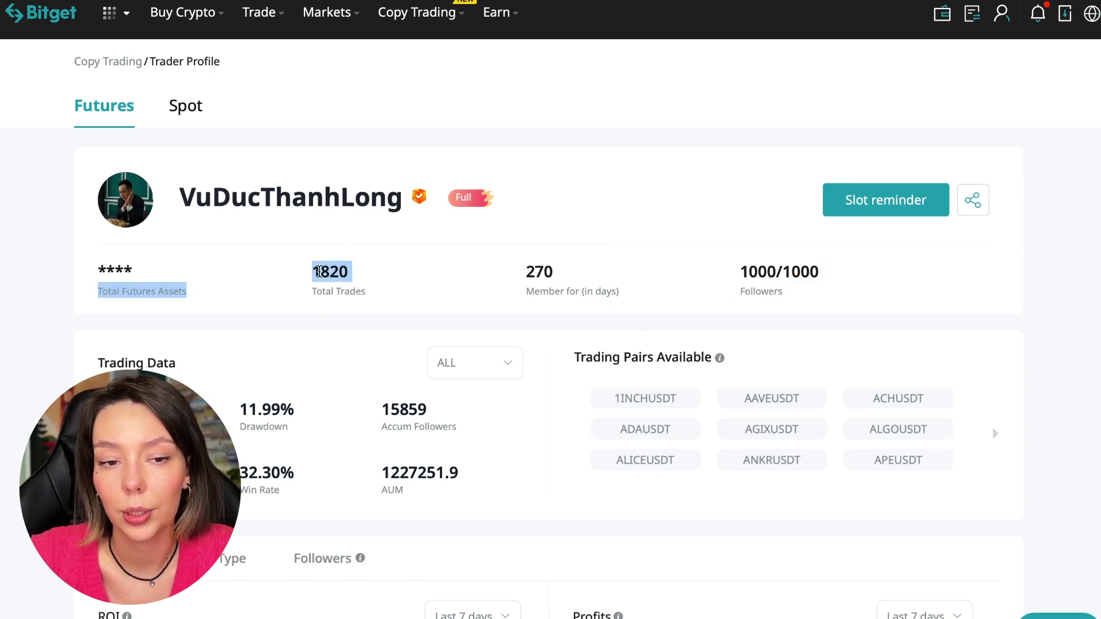
click(389, 279)
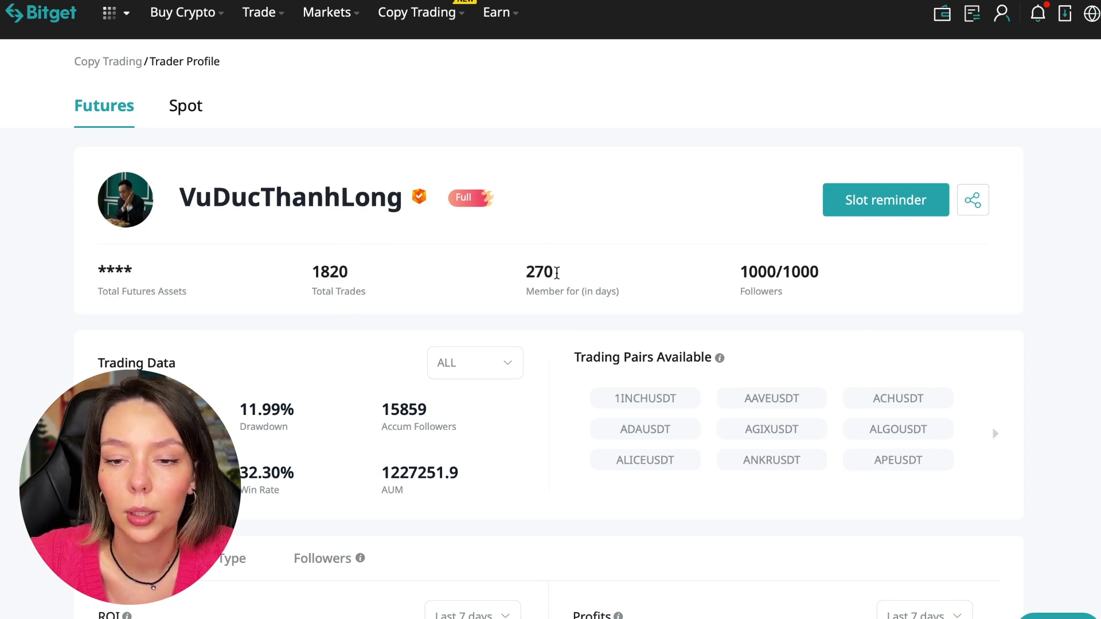
scroll(330, 362, down, 2)
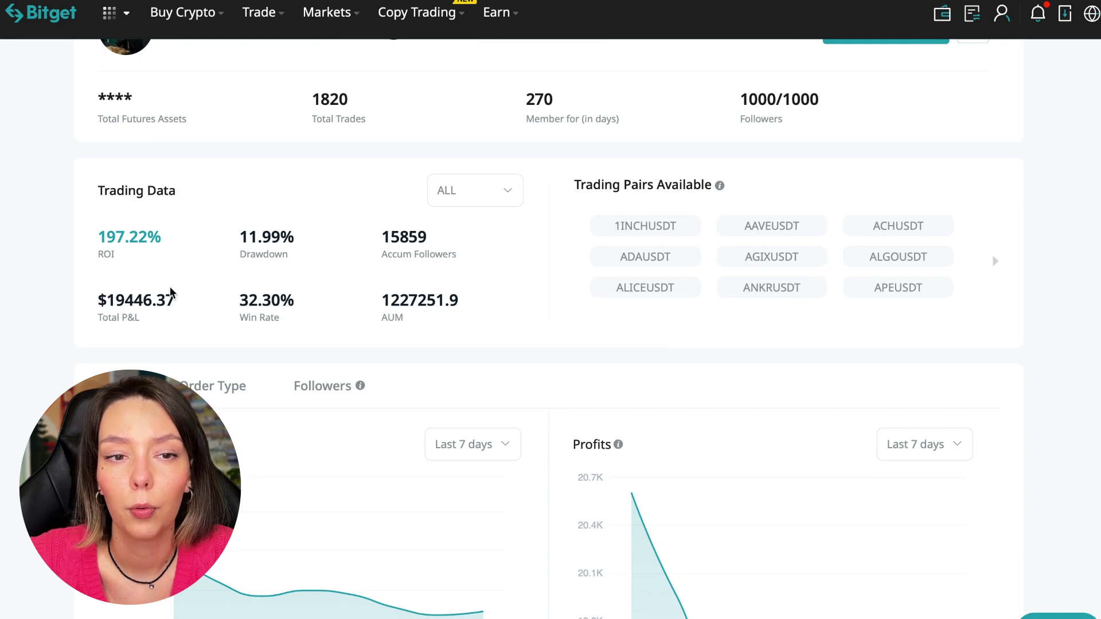
drag(241, 237, 288, 239)
click(303, 247)
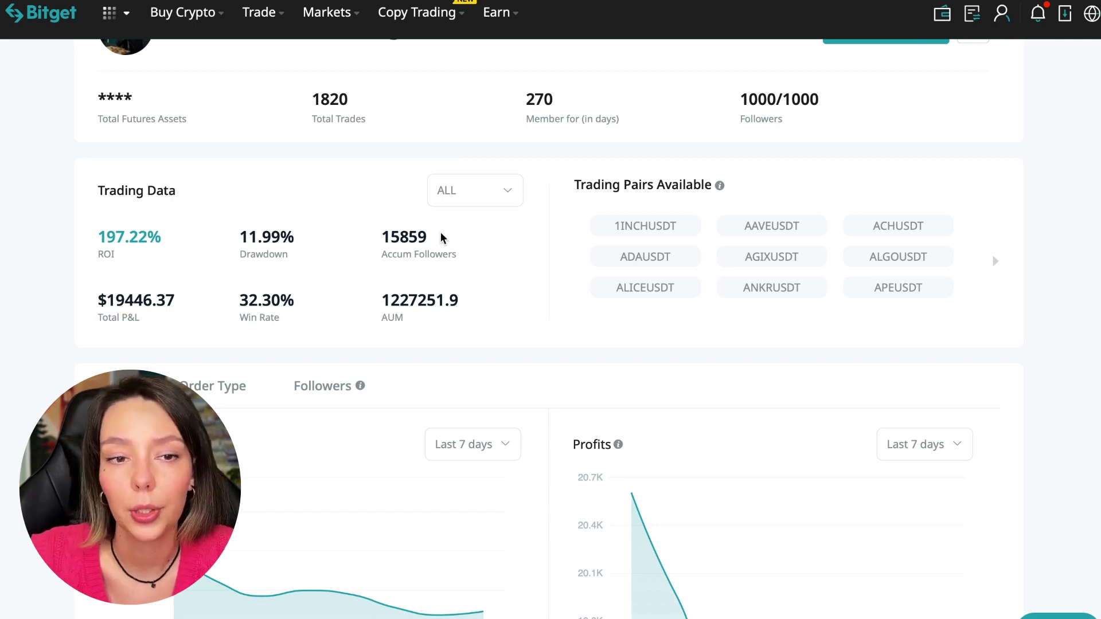
scroll(441, 234, up, 2)
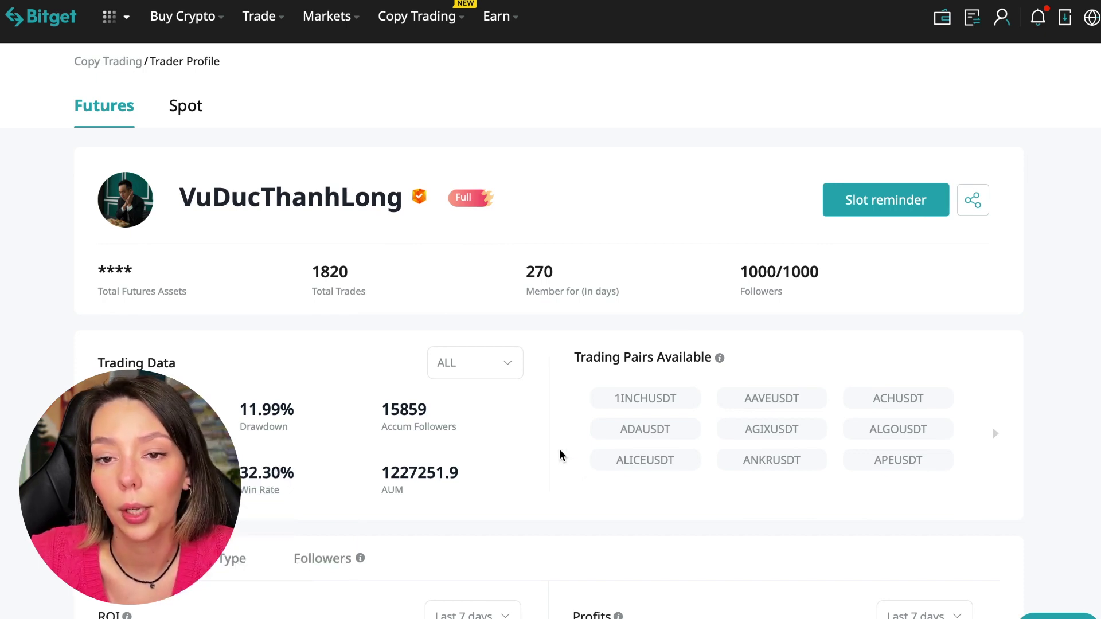
scroll(559, 452, down, 2)
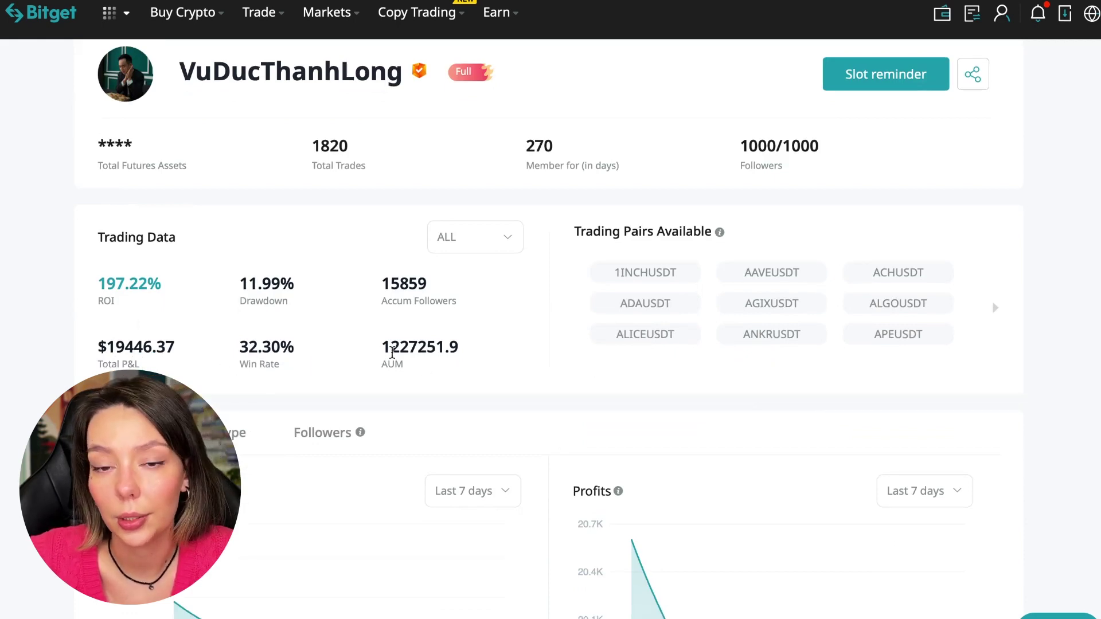
drag(392, 353, 420, 352)
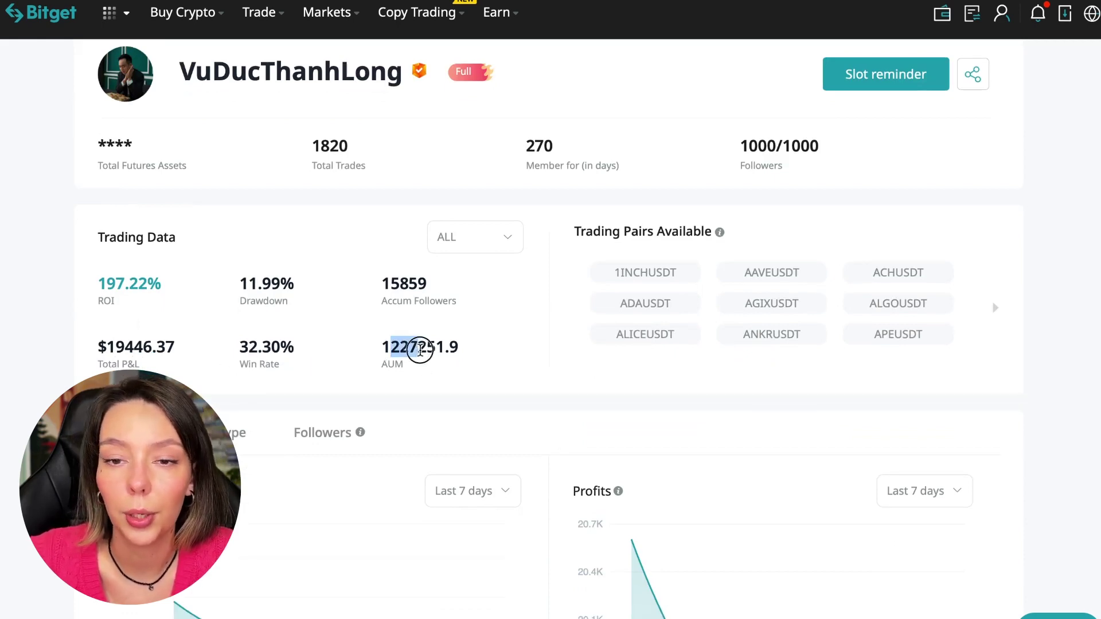
click(456, 365)
scroll(545, 393, down, 3)
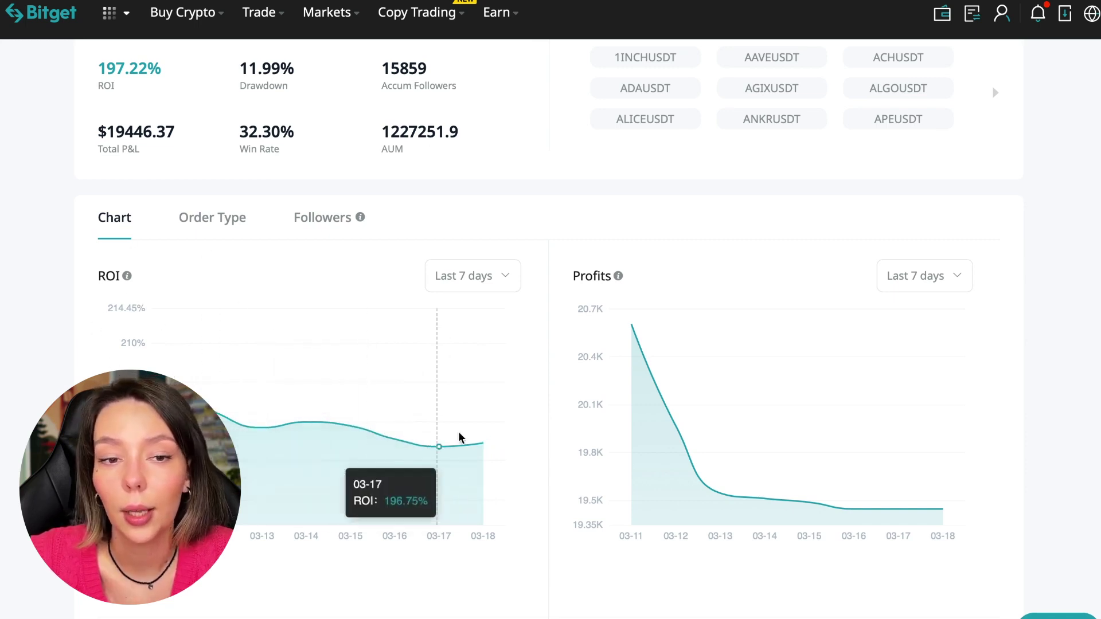
click(487, 276)
click(486, 394)
mouse_move(931, 430)
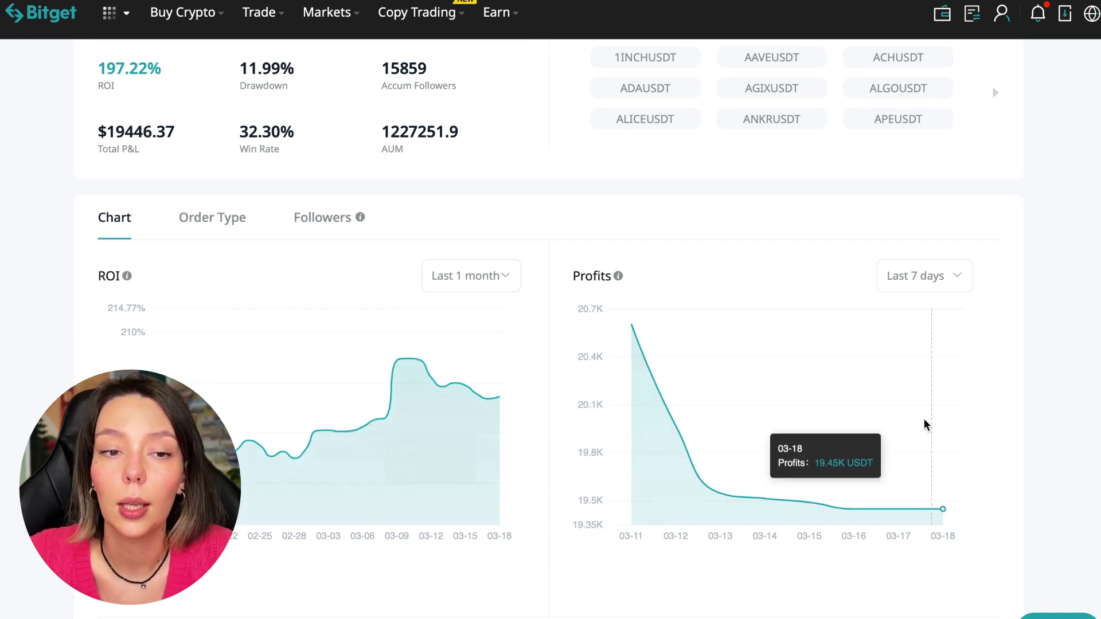
click(948, 277)
click(925, 393)
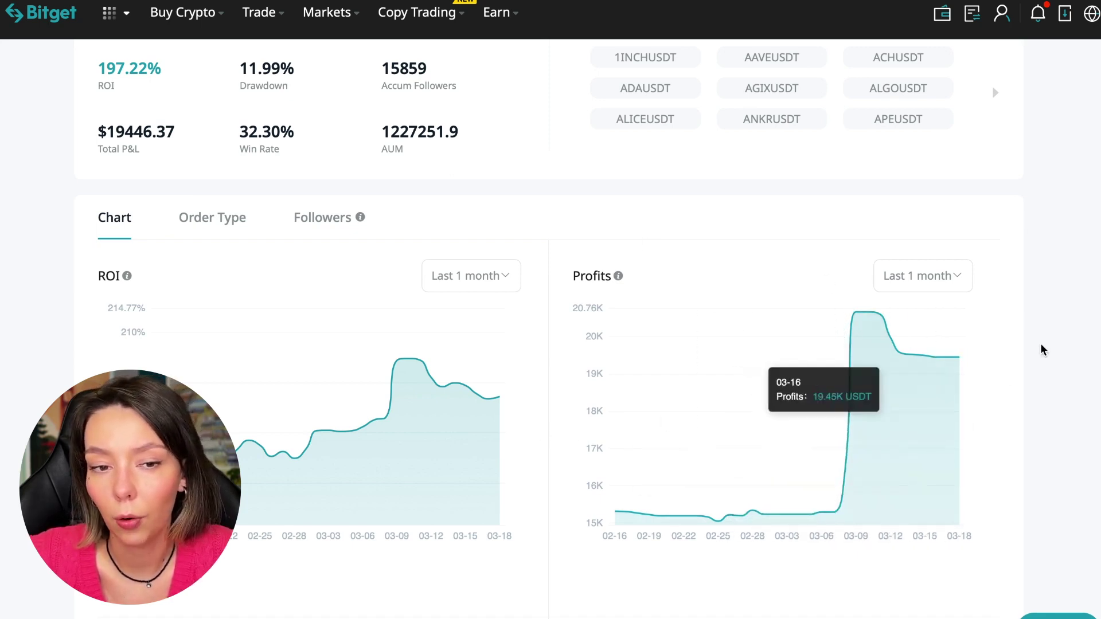
scroll(1047, 428, down, 5)
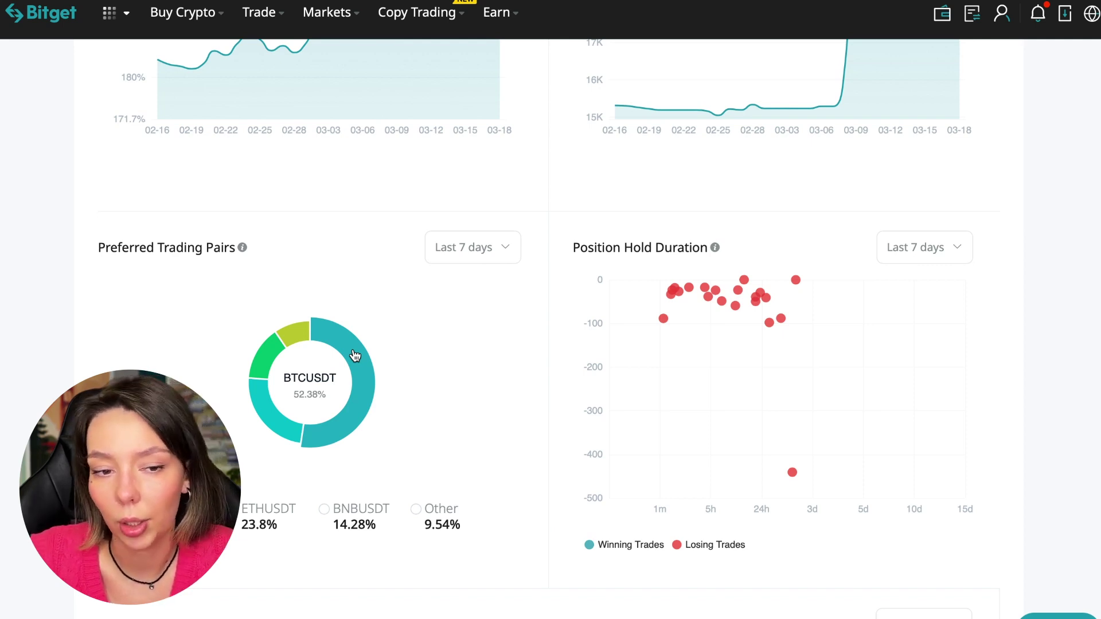
scroll(353, 355, down, 4)
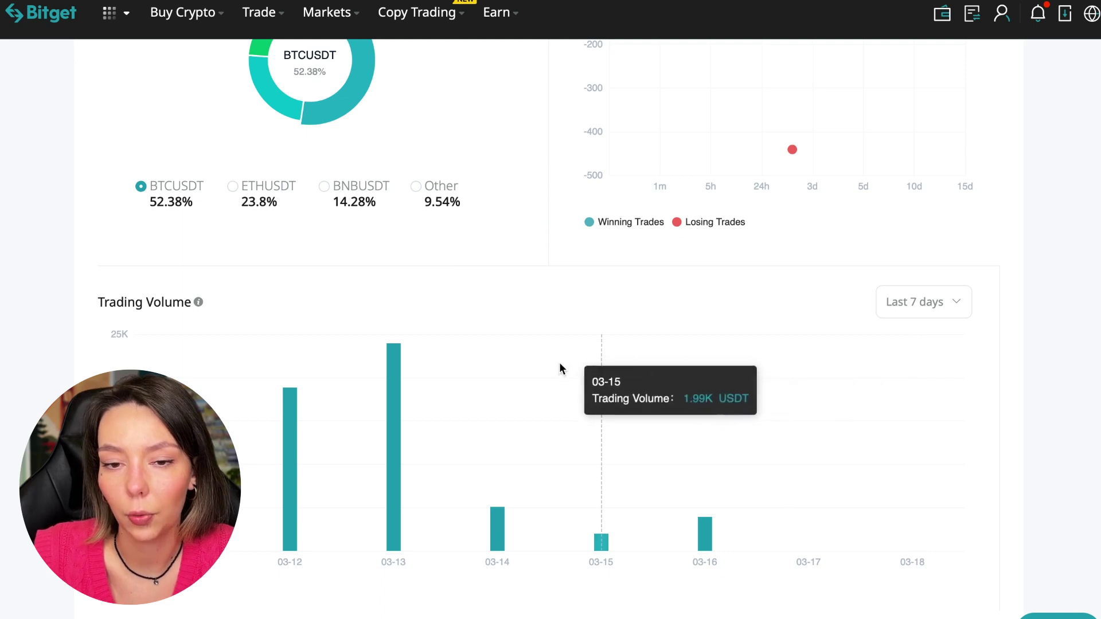
mouse_move(290, 469)
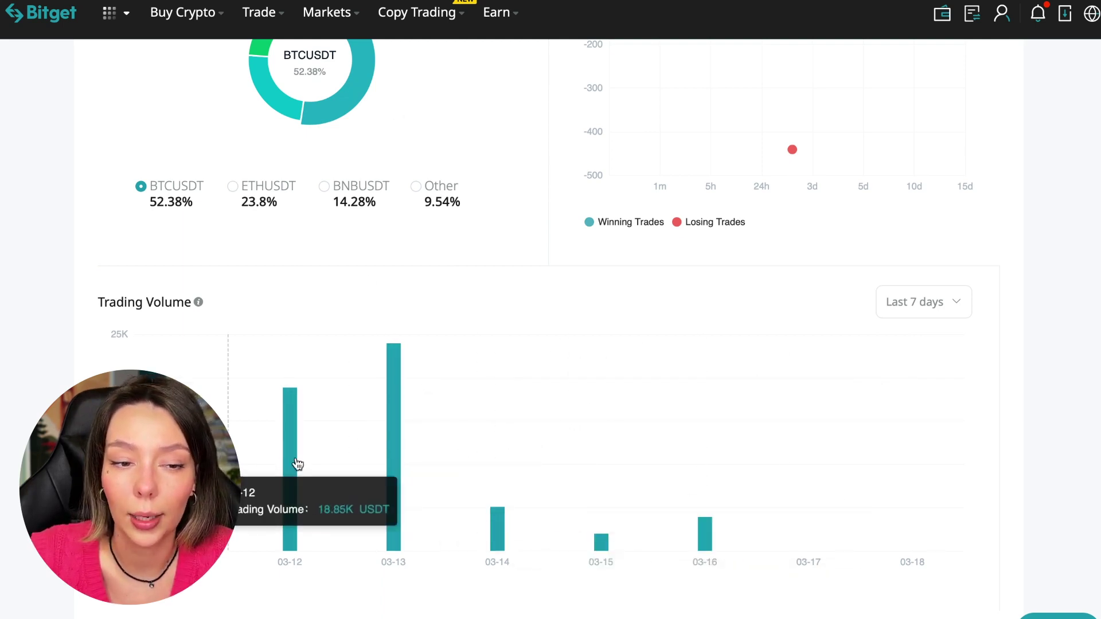
Change the Trading Volume range from 'Last 7 days' to 'Last 1 month'
click(939, 309)
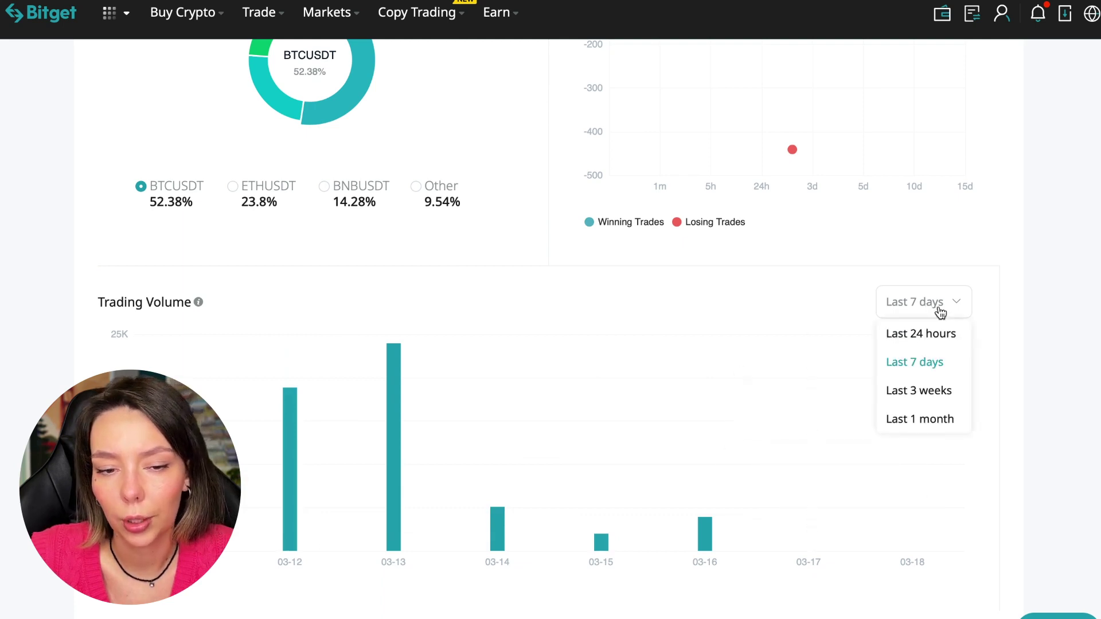
click(926, 418)
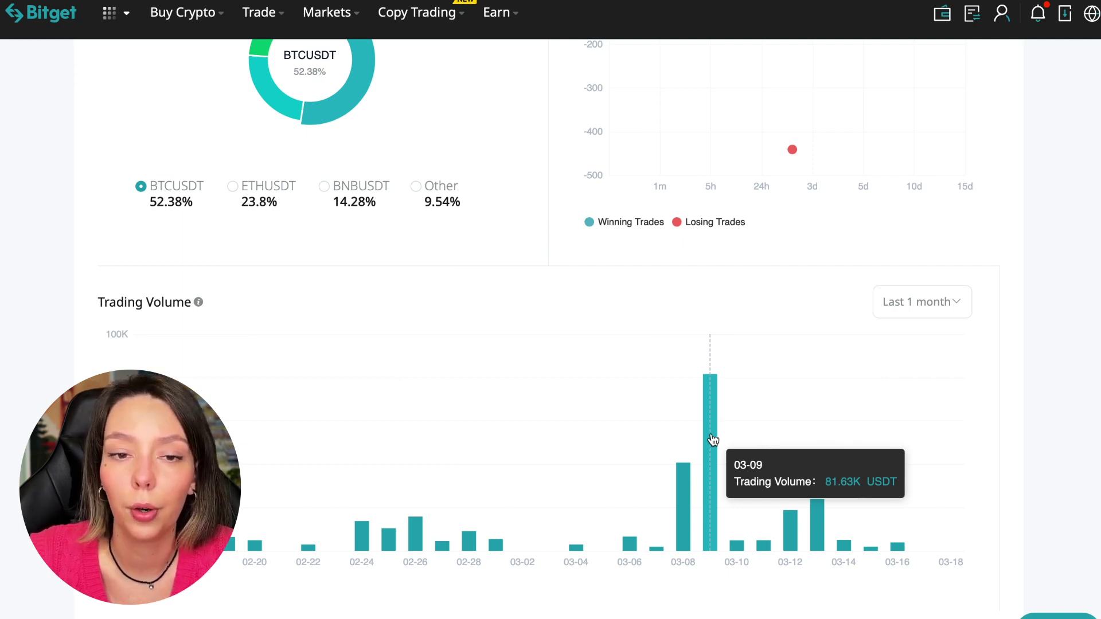
scroll(1036, 354, down, 2)
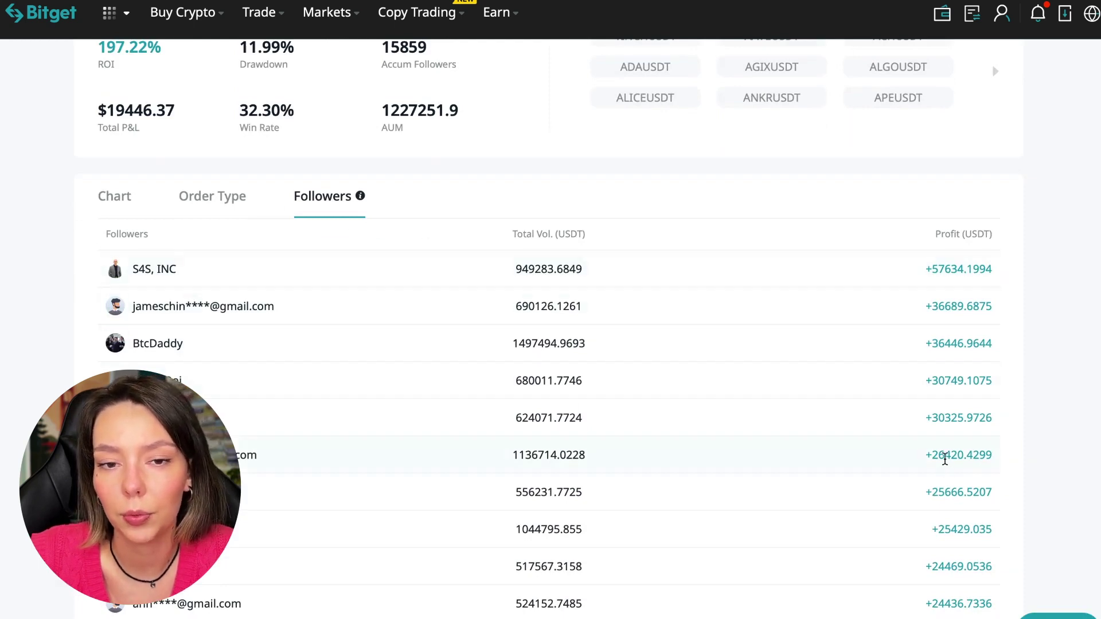
Review the follower ranking, highlighting the top follower's +57,634.20 USDT profit
drag(944, 269, 937, 268)
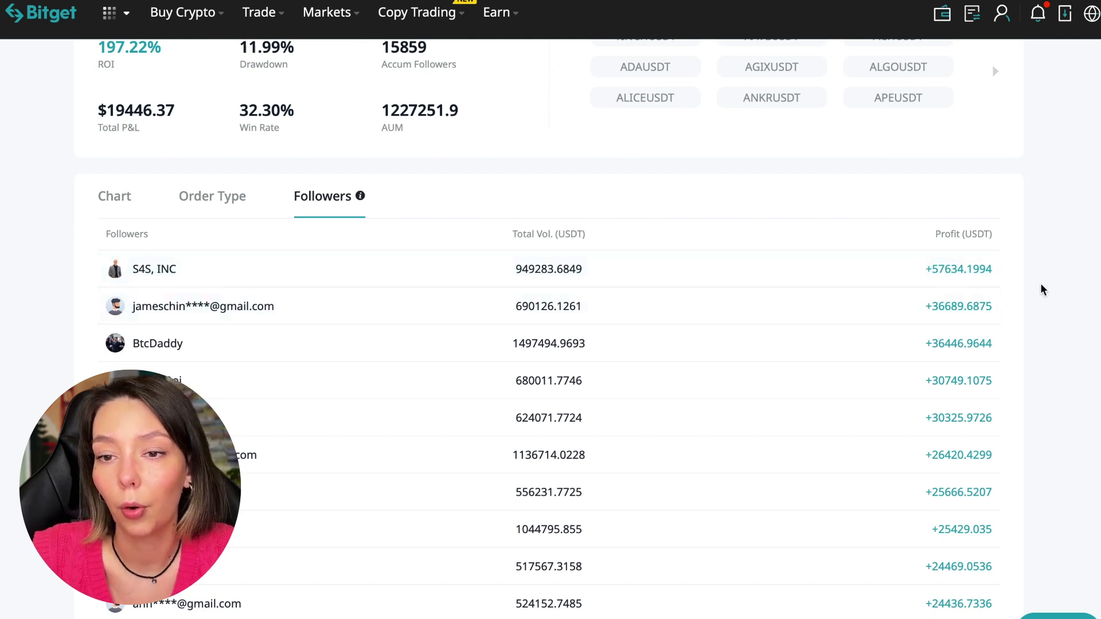
drag(934, 270, 953, 274)
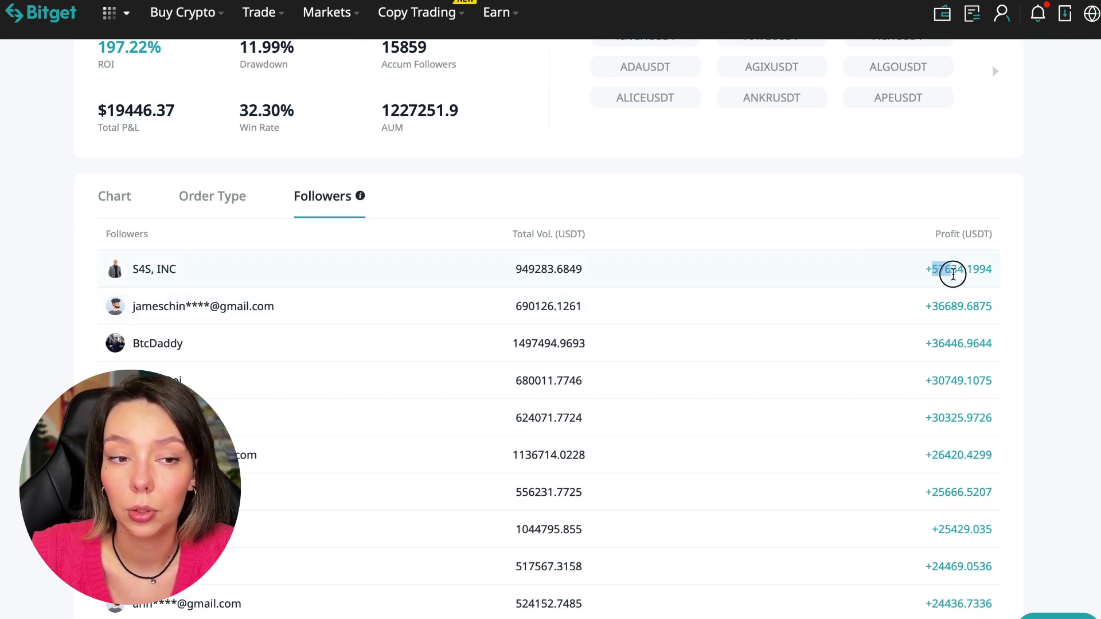
click(1071, 284)
mouse_move(360, 196)
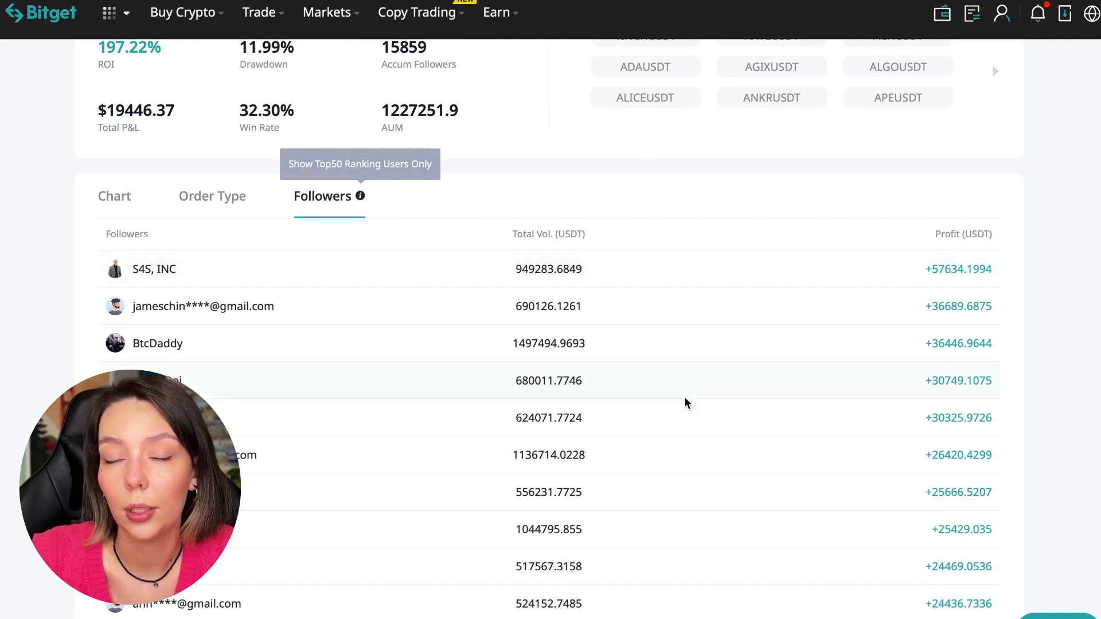
scroll(686, 402, down, 2)
click(944, 425)
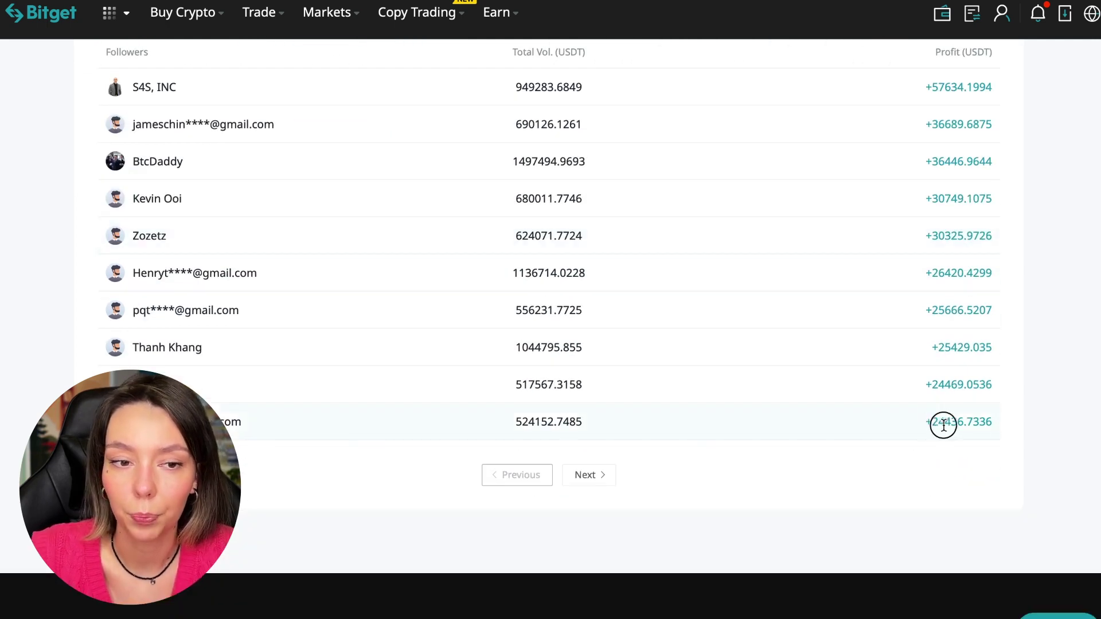
drag(944, 425, 1045, 424)
click(1040, 411)
scroll(753, 193, up, 2)
scroll(753, 193, up, 2)
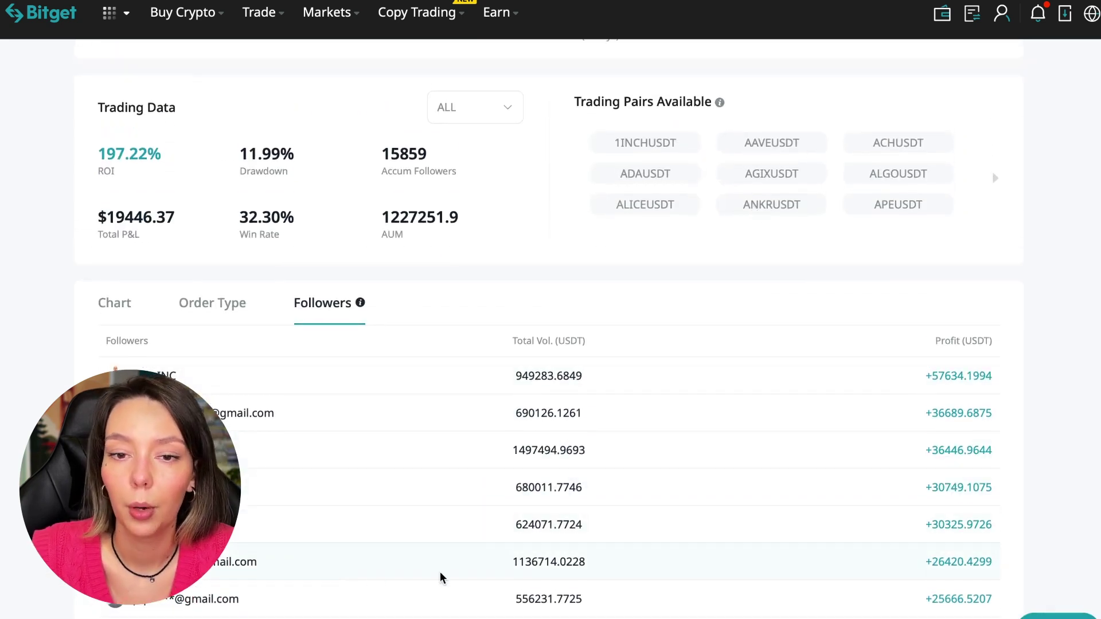
Page through order history, noting the +95.49% trade, then view current Copy Trade positions
click(212, 306)
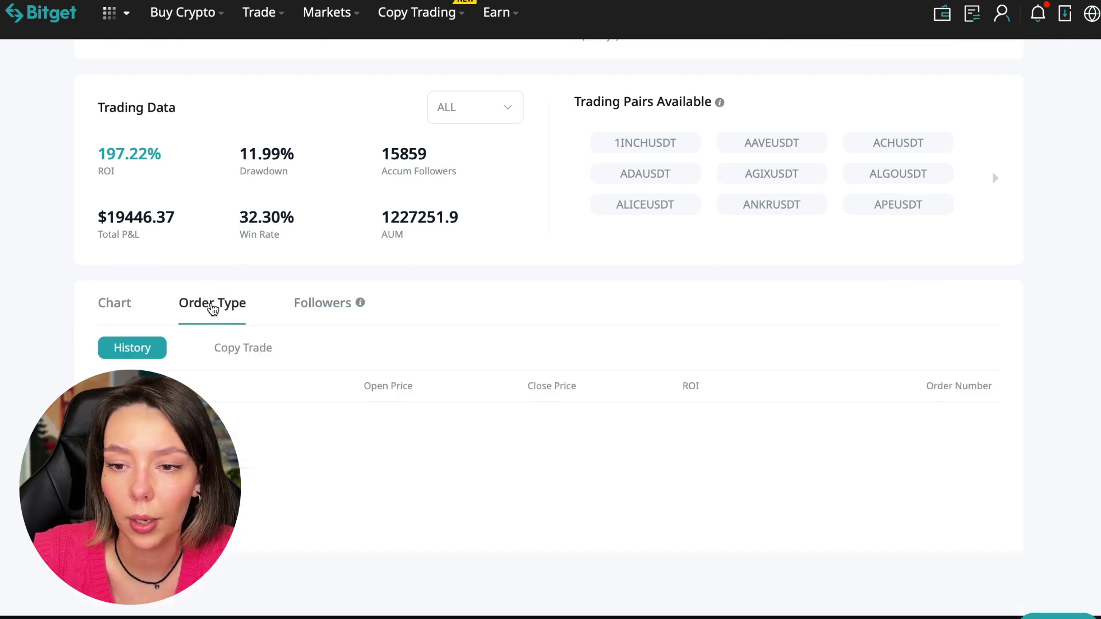
scroll(718, 318, down, 2)
scroll(303, 182, down, 1)
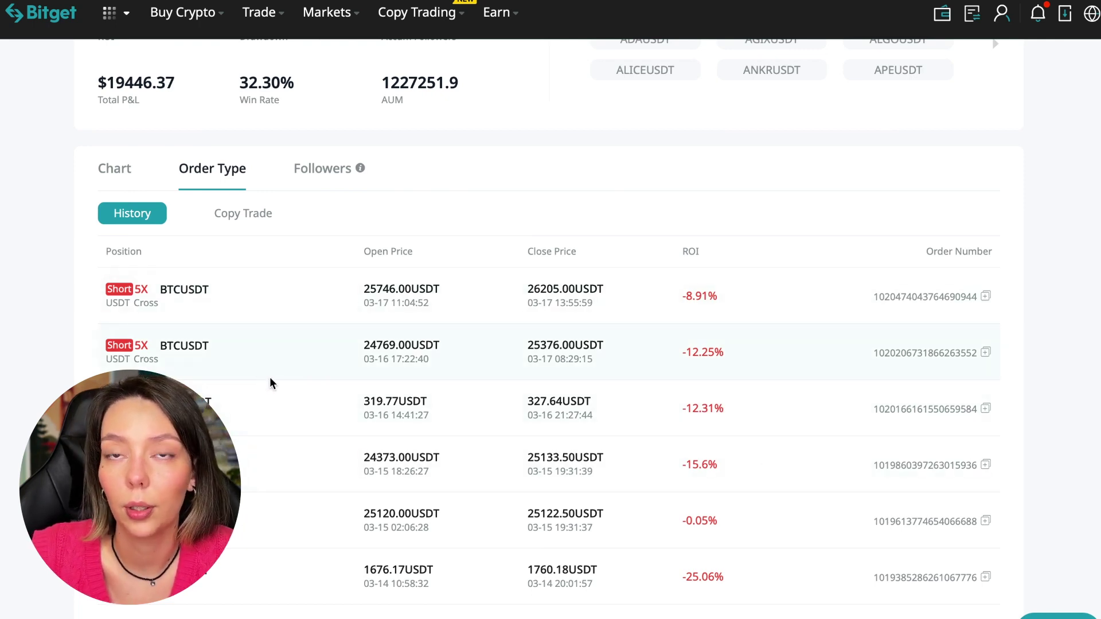
scroll(297, 398, down, 2)
scroll(301, 401, down, 3)
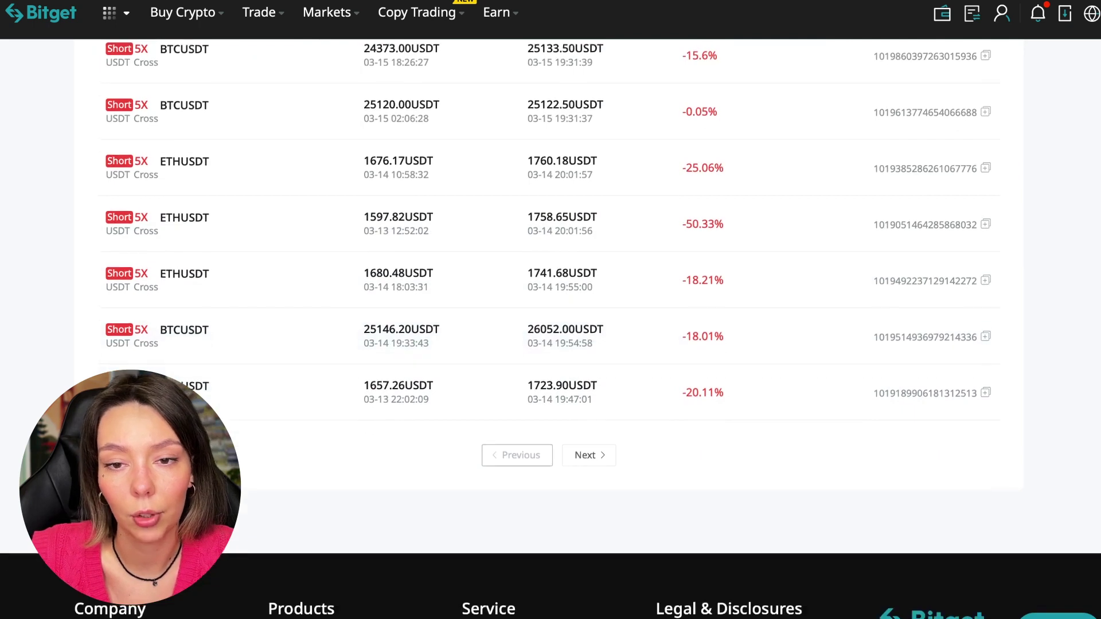
click(590, 456)
scroll(401, 358, up, 2)
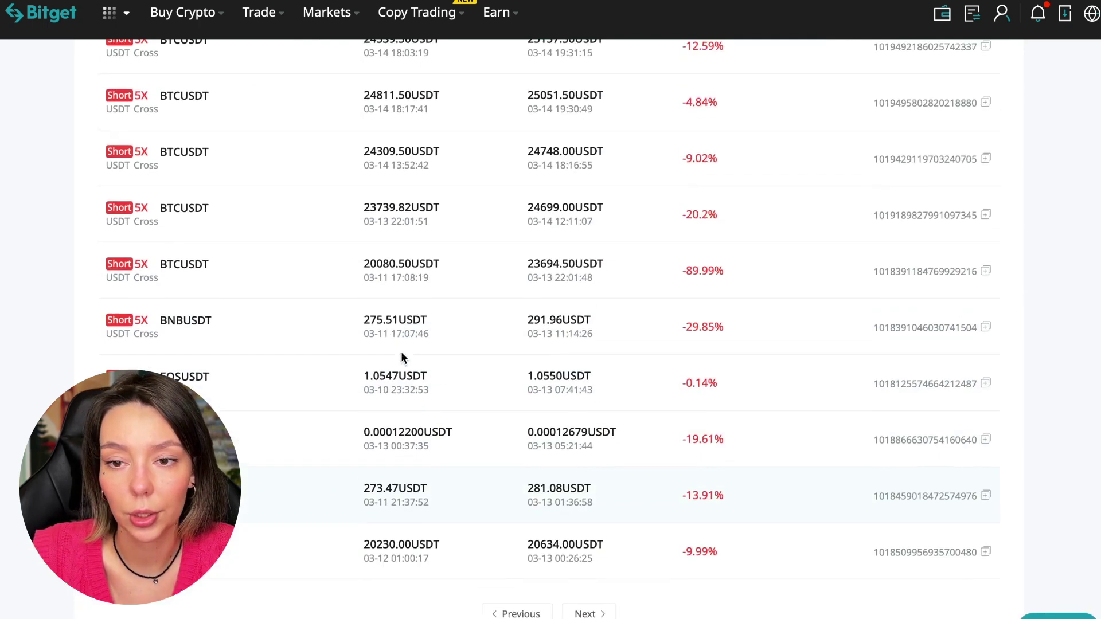
scroll(401, 358, up, 3)
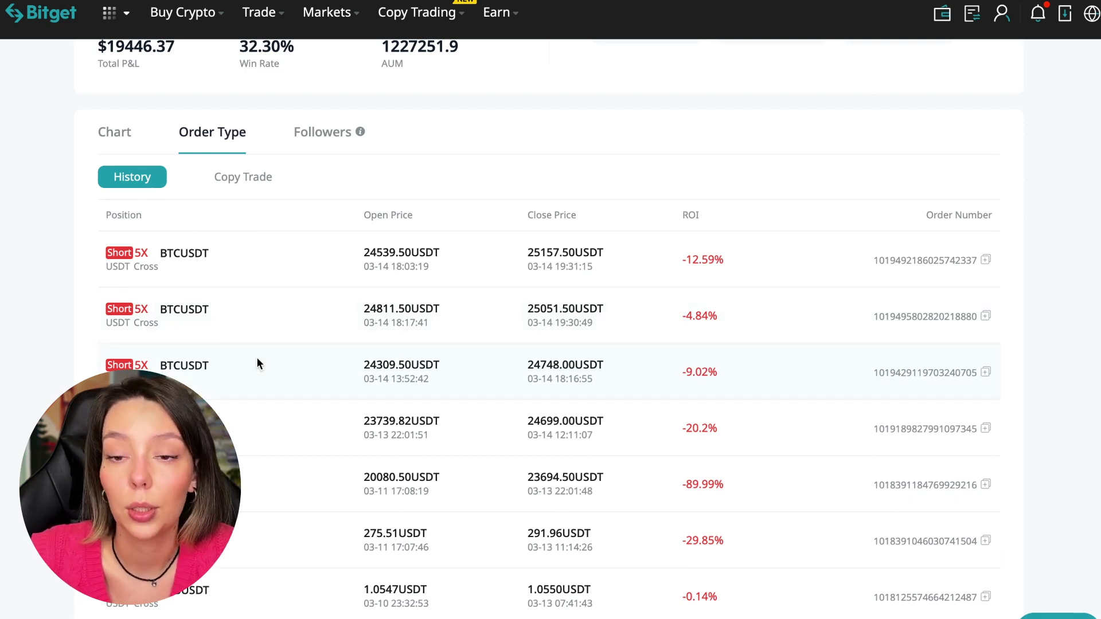
scroll(257, 358, down, 4)
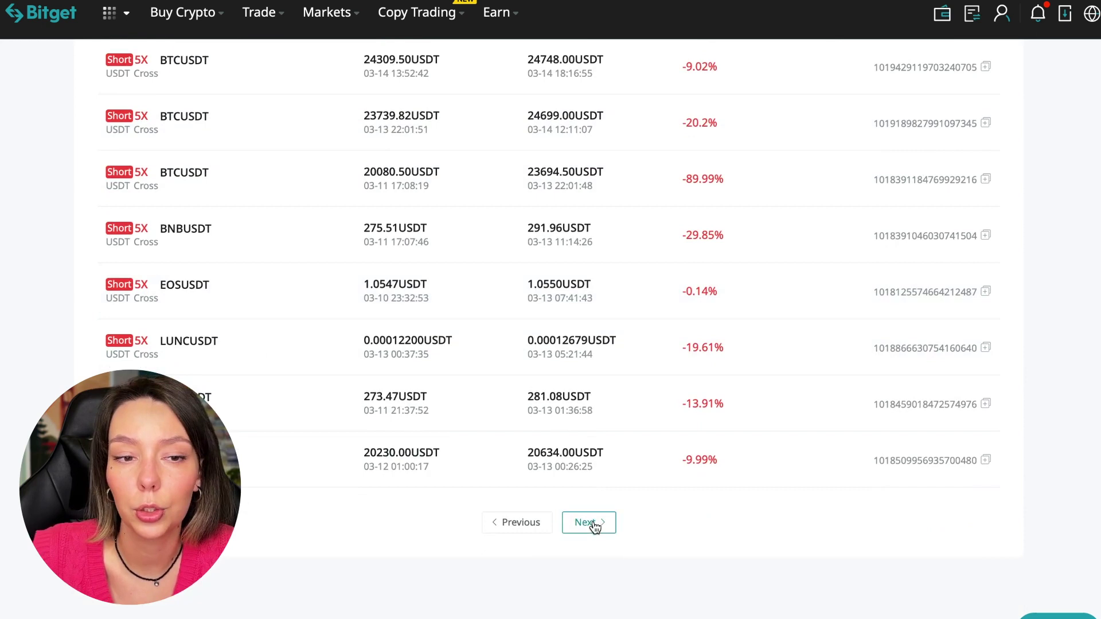
click(589, 522)
scroll(348, 327, up, 2)
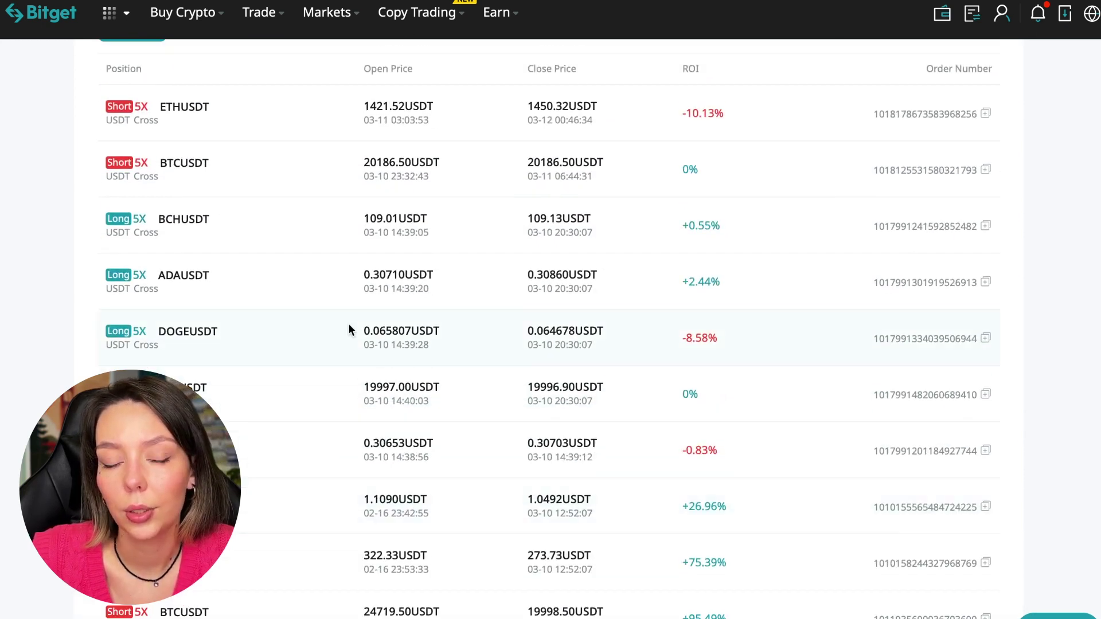
scroll(348, 324, up, 3)
scroll(348, 323, down, 4)
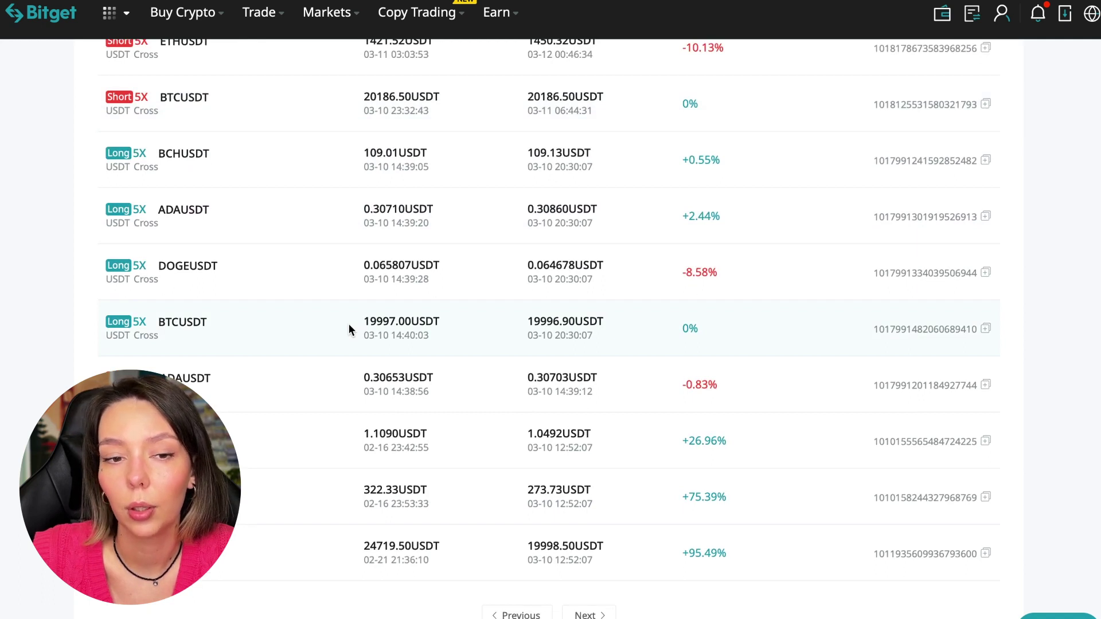
scroll(802, 448, down, 2)
drag(746, 422, 671, 413)
click(730, 423)
click(747, 425)
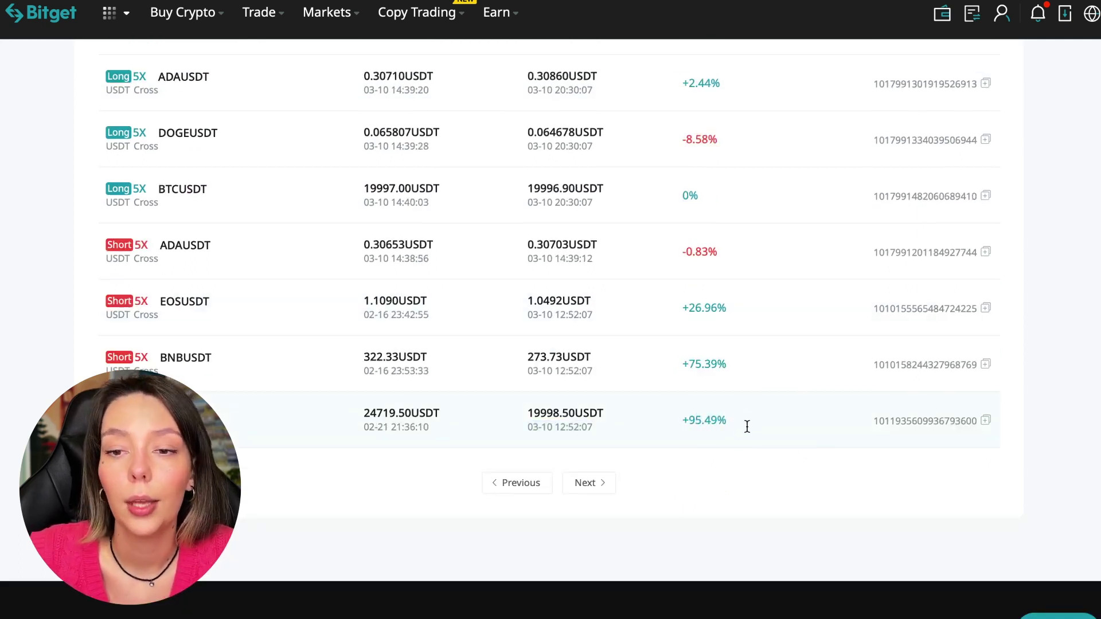
scroll(764, 370, up, 9)
scroll(765, 364, up, 1)
scroll(307, 319, down, 2)
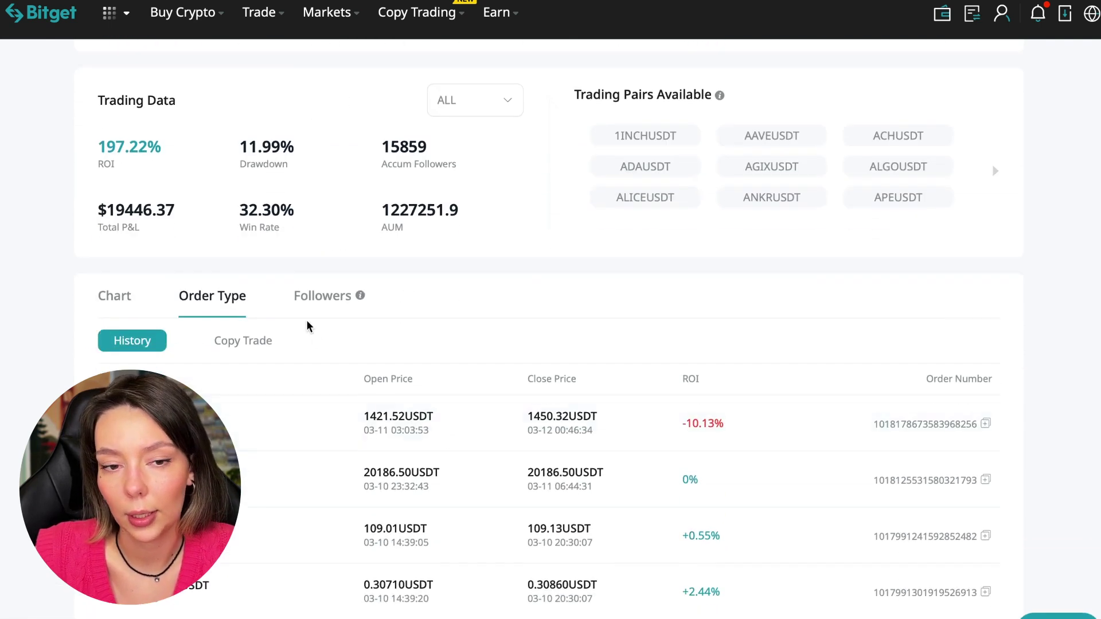
click(261, 342)
scroll(499, 379, down, 2)
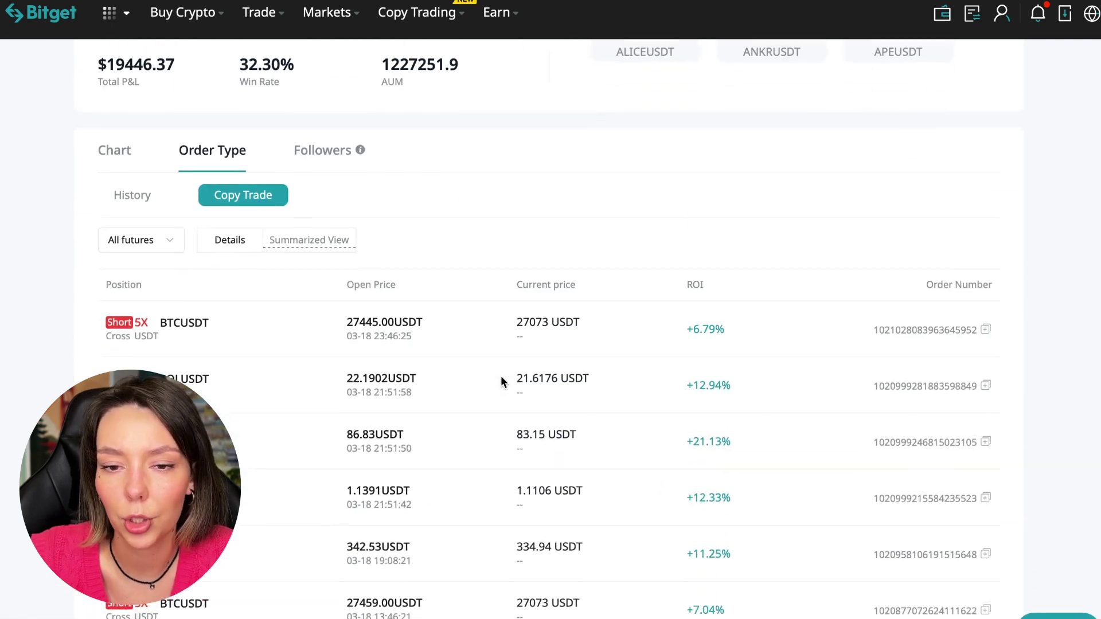
scroll(556, 464, down, 1)
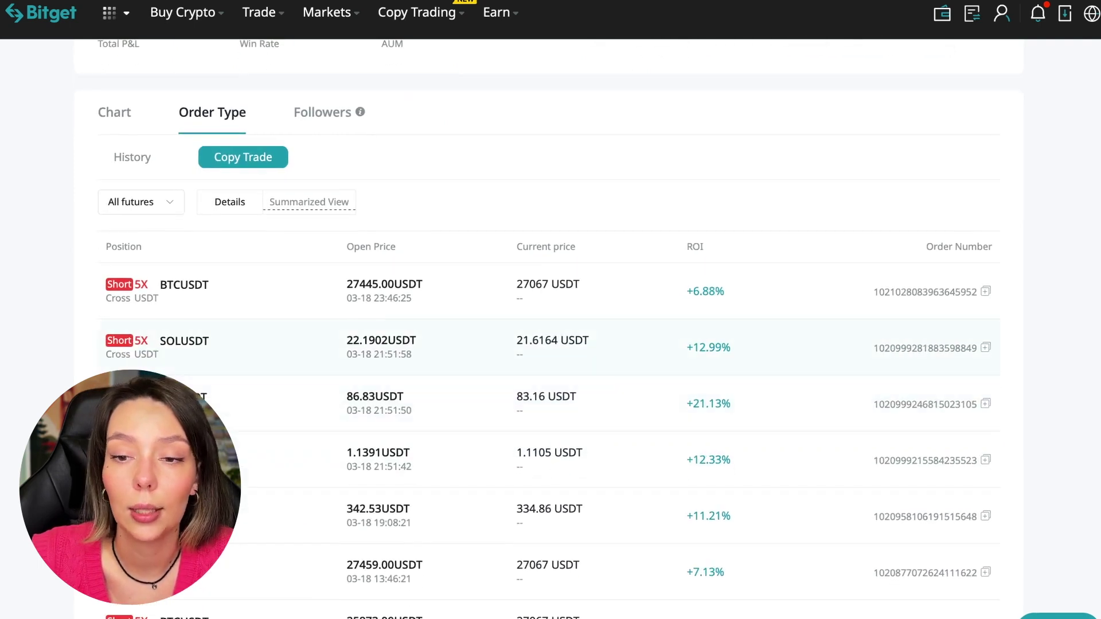
scroll(299, 472, down, 3)
scroll(299, 472, down, 2)
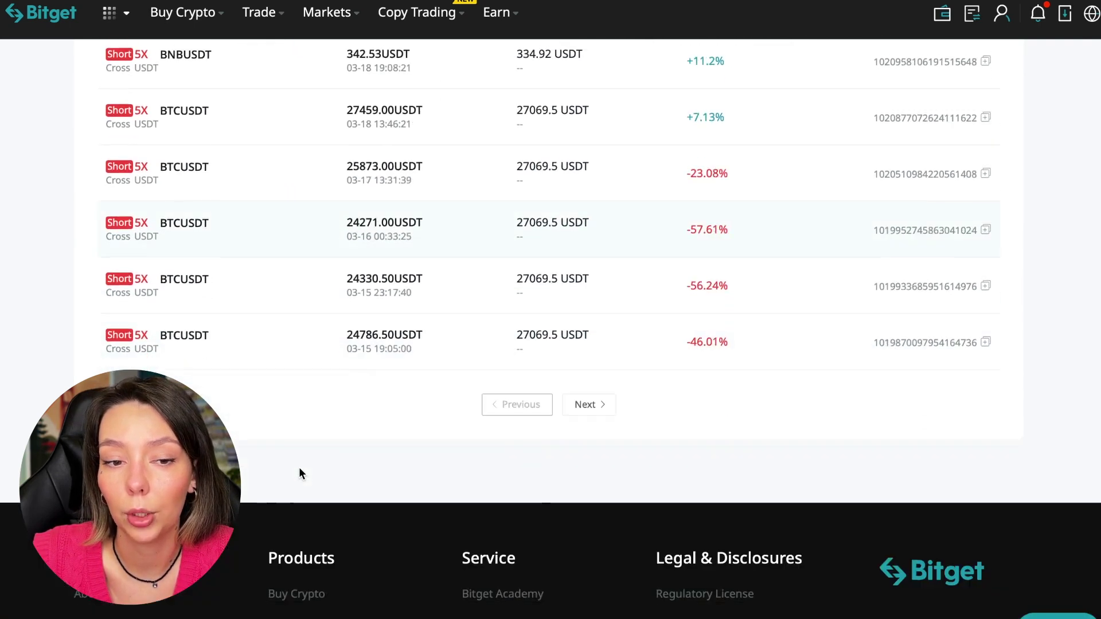
scroll(299, 472, up, 3)
scroll(299, 471, up, 1)
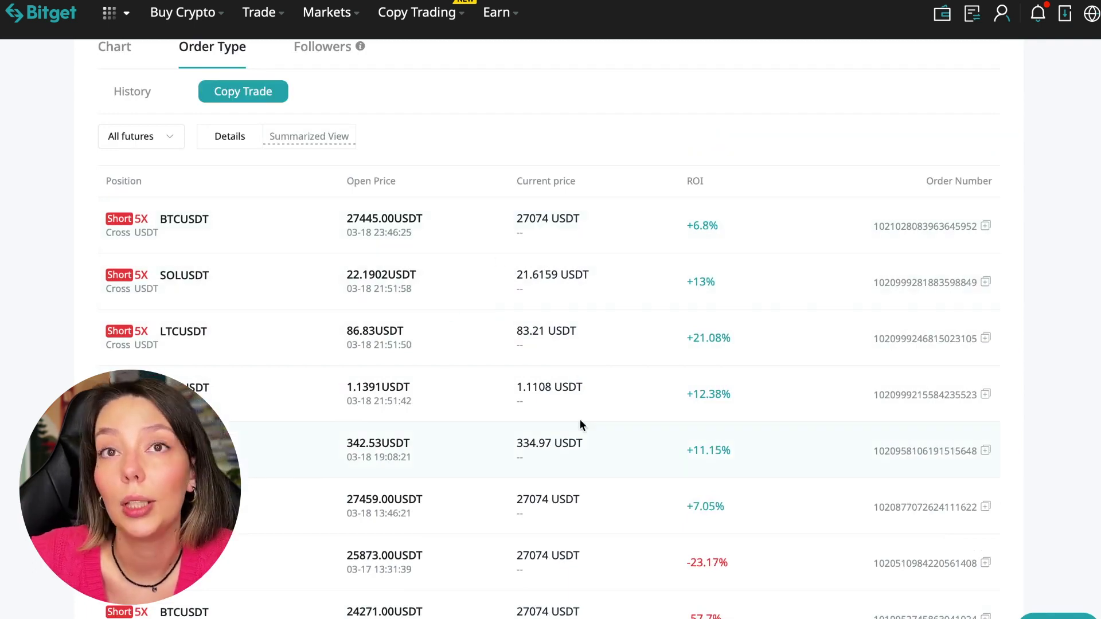
scroll(600, 409, up, 3)
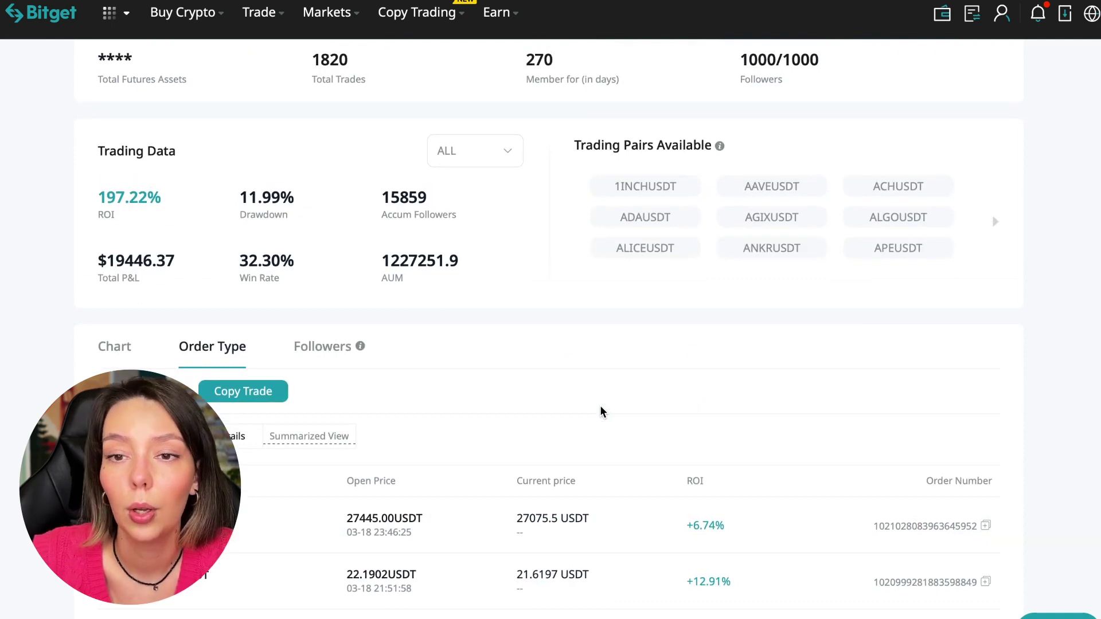
scroll(599, 412, up, 3)
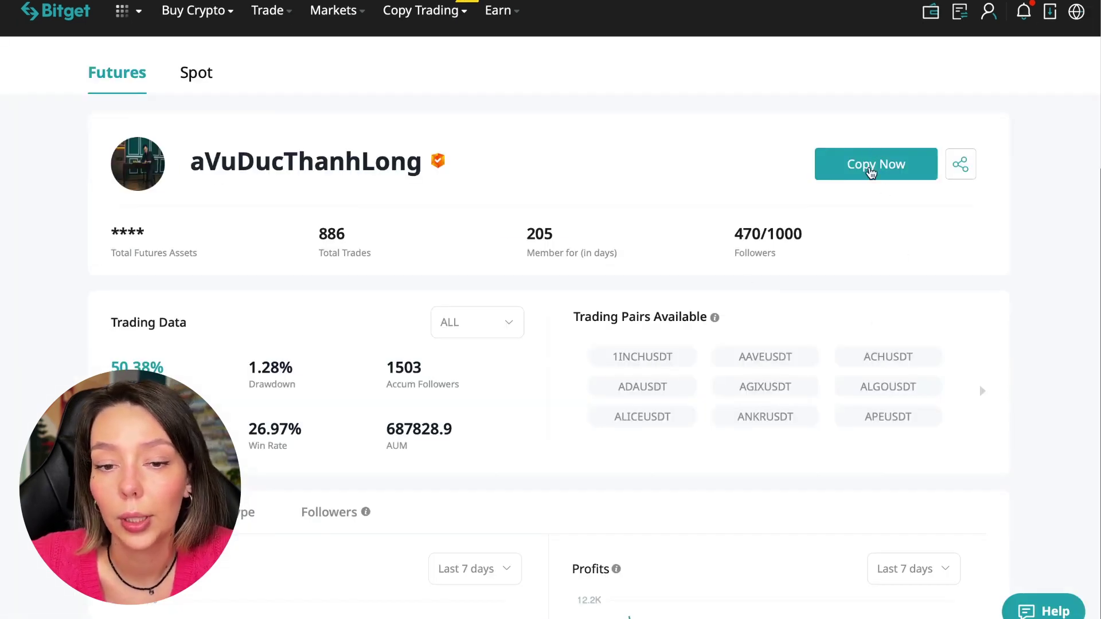
click(869, 167)
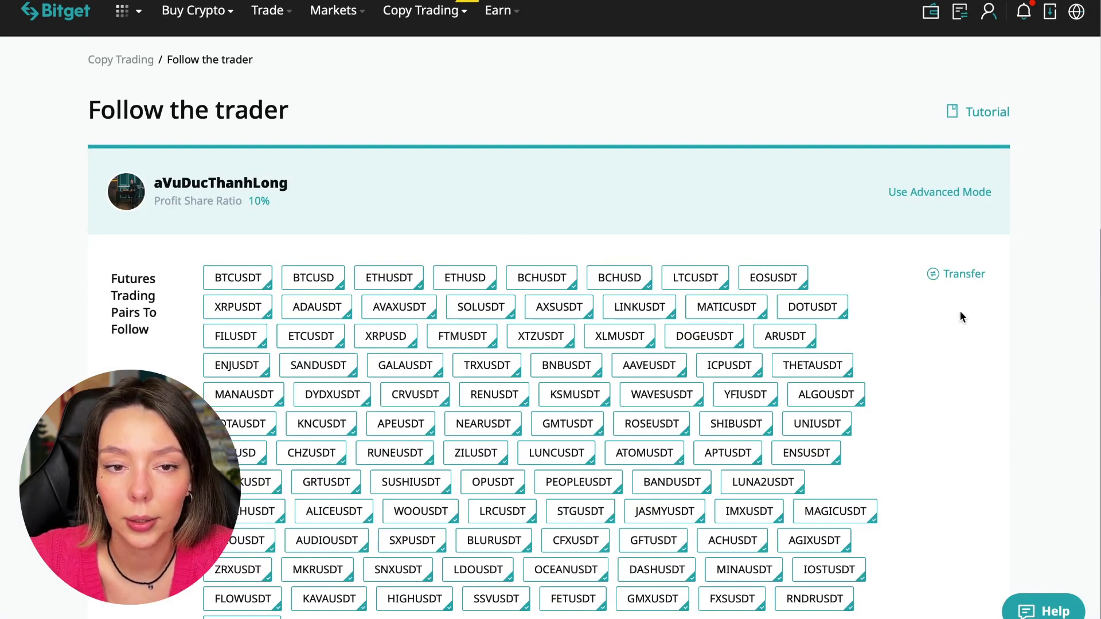
Look over the advanced per-pair follow settings, then revert to Basic Mode
click(941, 200)
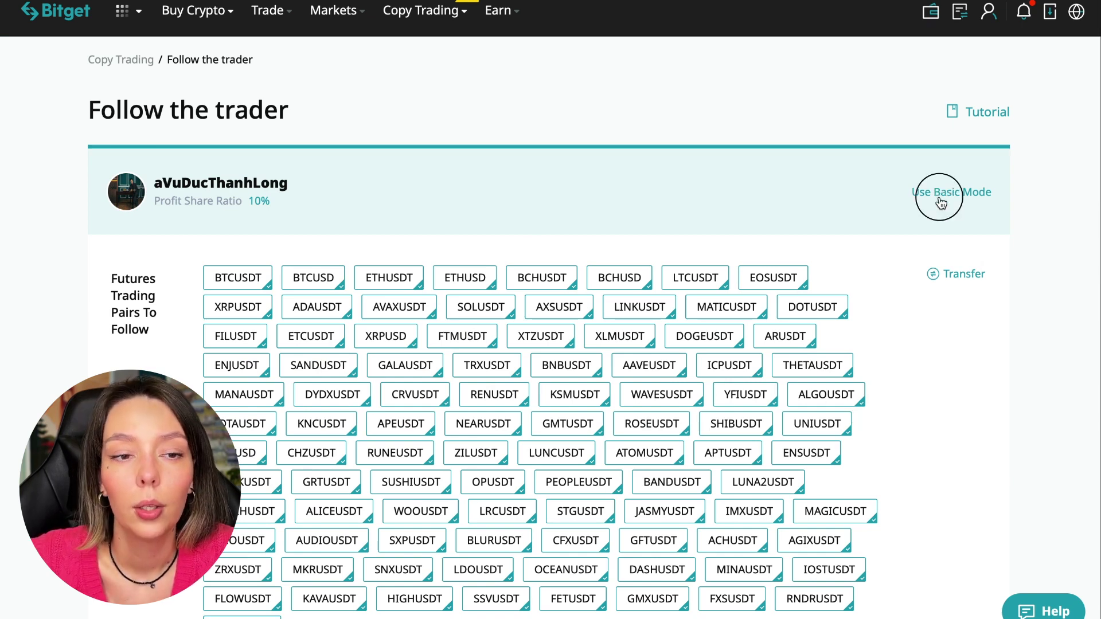
scroll(876, 286, down, 4)
scroll(876, 287, up, 2)
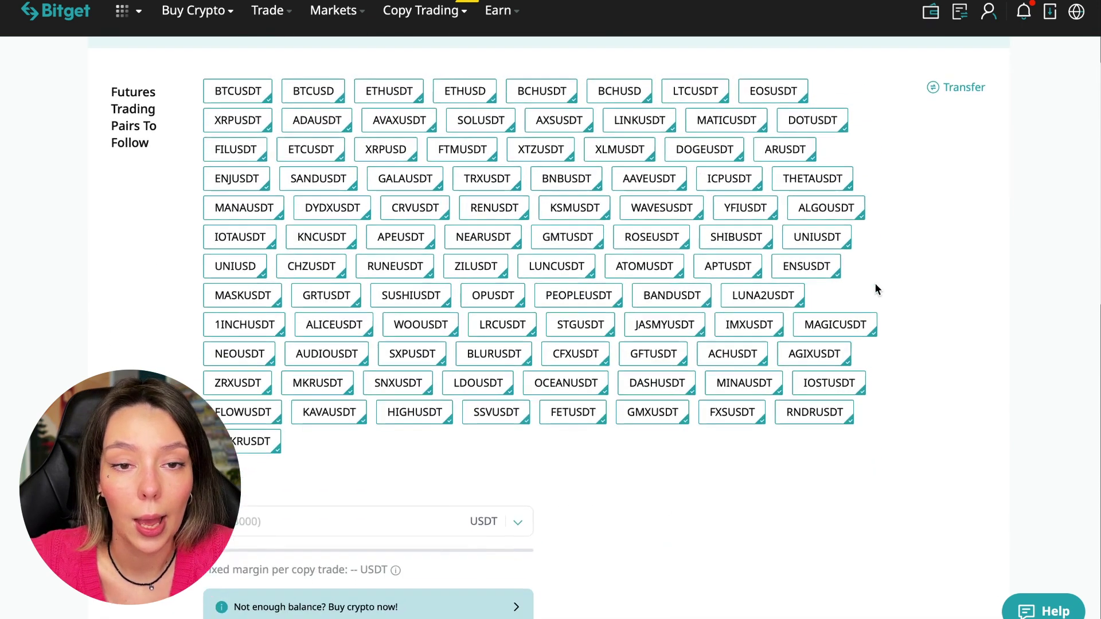
scroll(877, 289, up, 2)
click(943, 141)
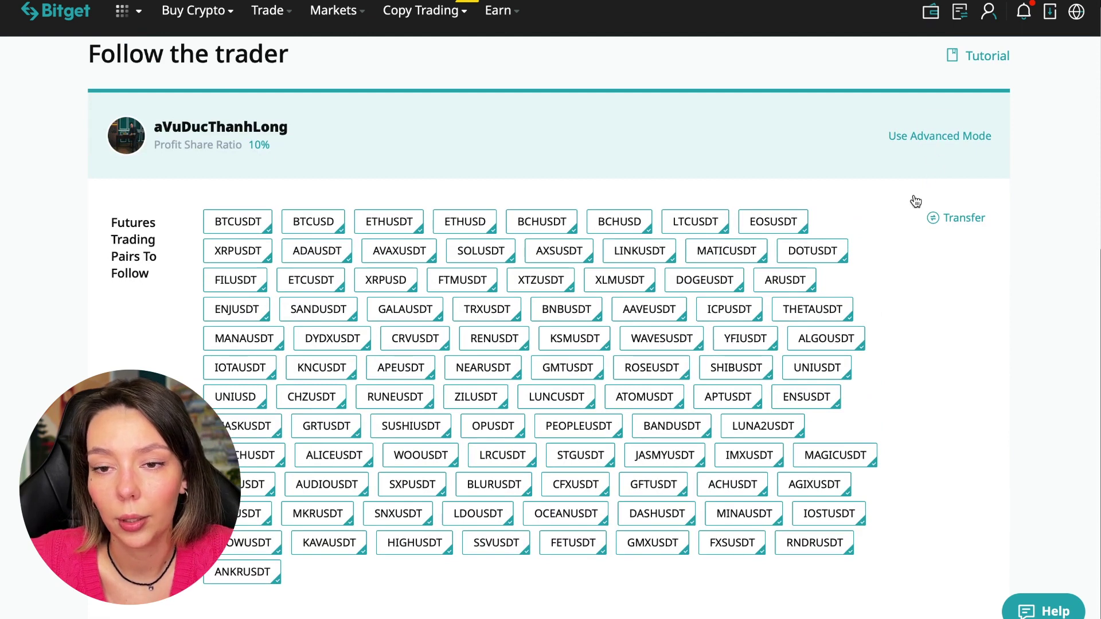
scroll(914, 202, down, 5)
scroll(904, 222, up, 5)
scroll(543, 578, down, 8)
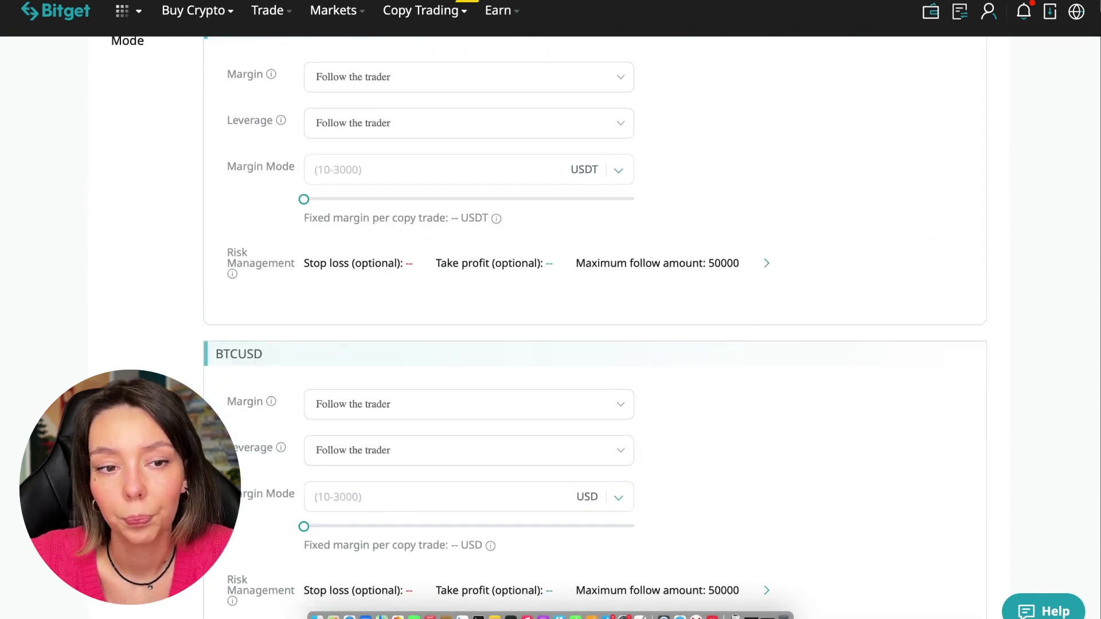
scroll(544, 375, down, 5)
scroll(544, 375, down, 2)
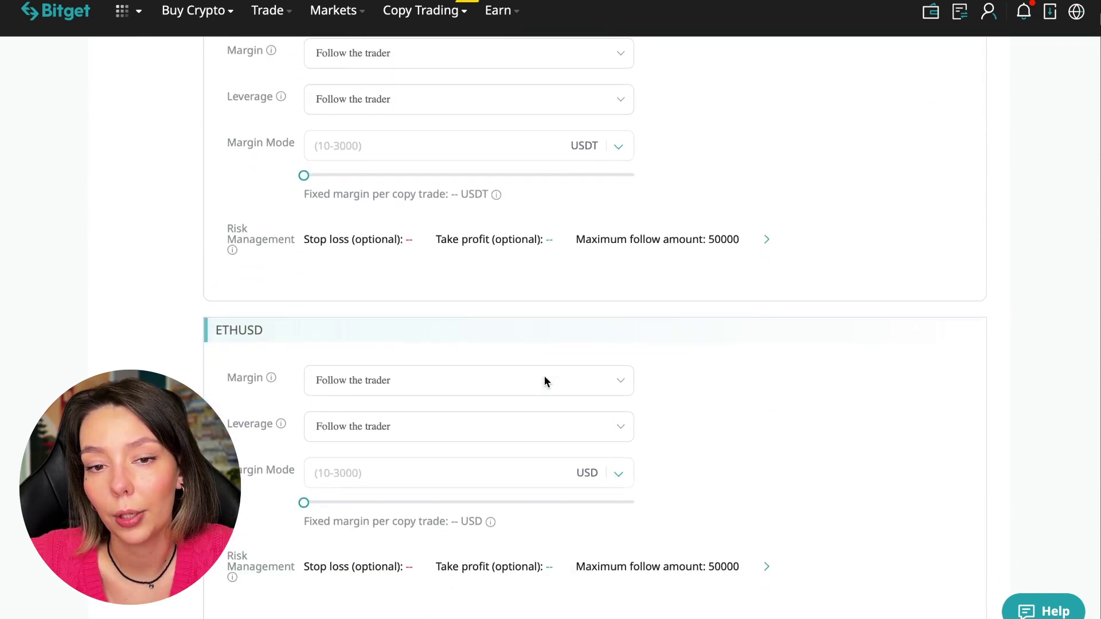
scroll(544, 375, down, 3)
scroll(715, 402, up, 1)
scroll(715, 403, up, 15)
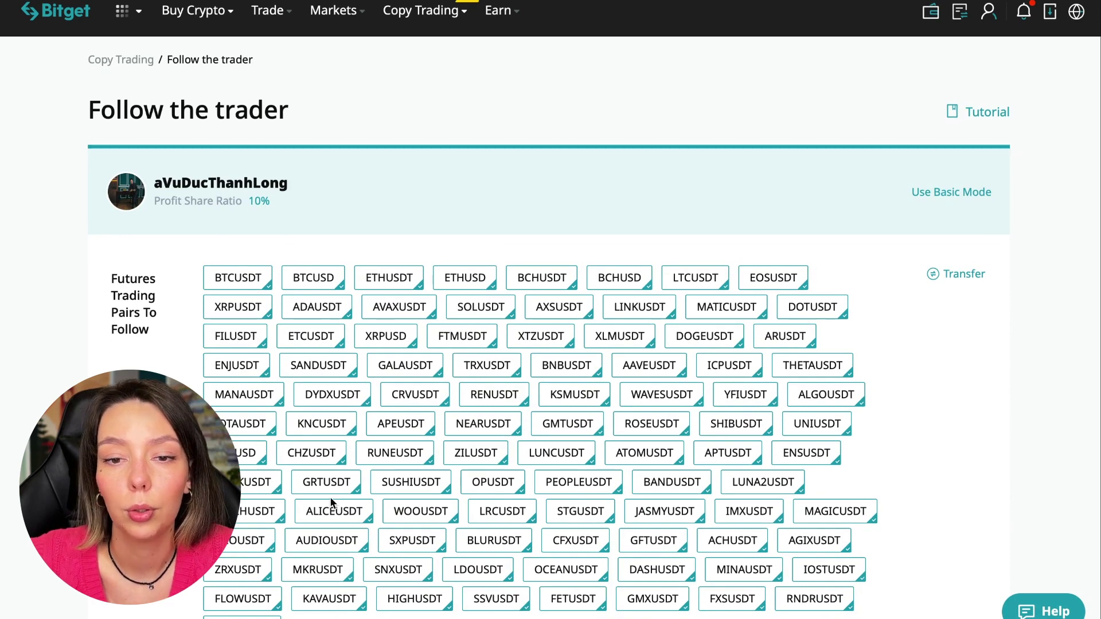
scroll(930, 488, down, 3)
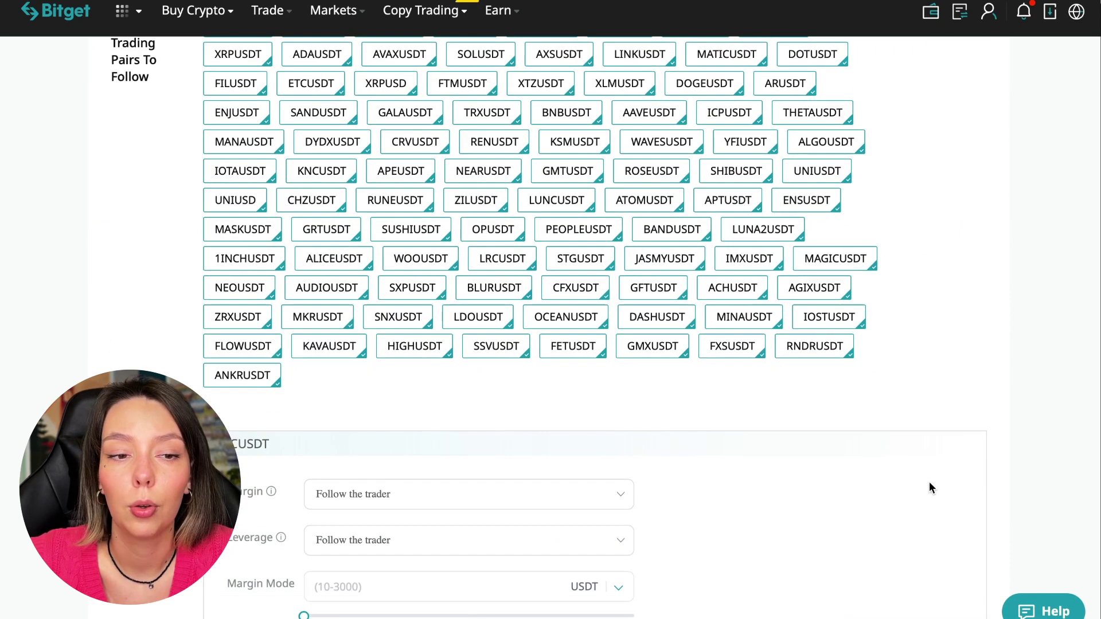
scroll(929, 488, up, 3)
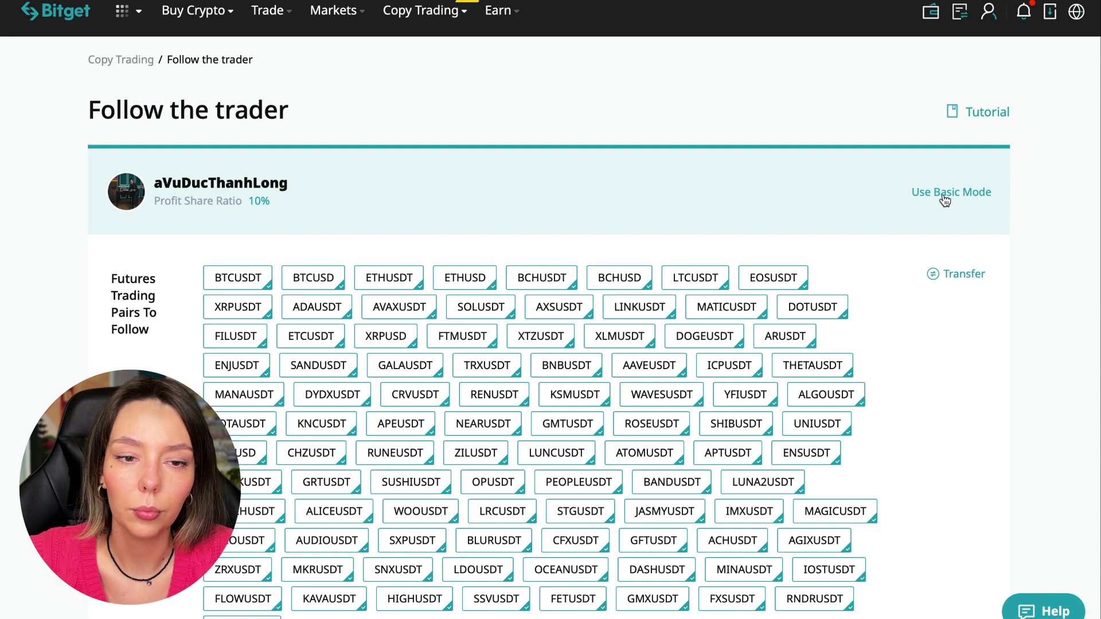
click(944, 197)
scroll(915, 368, down, 3)
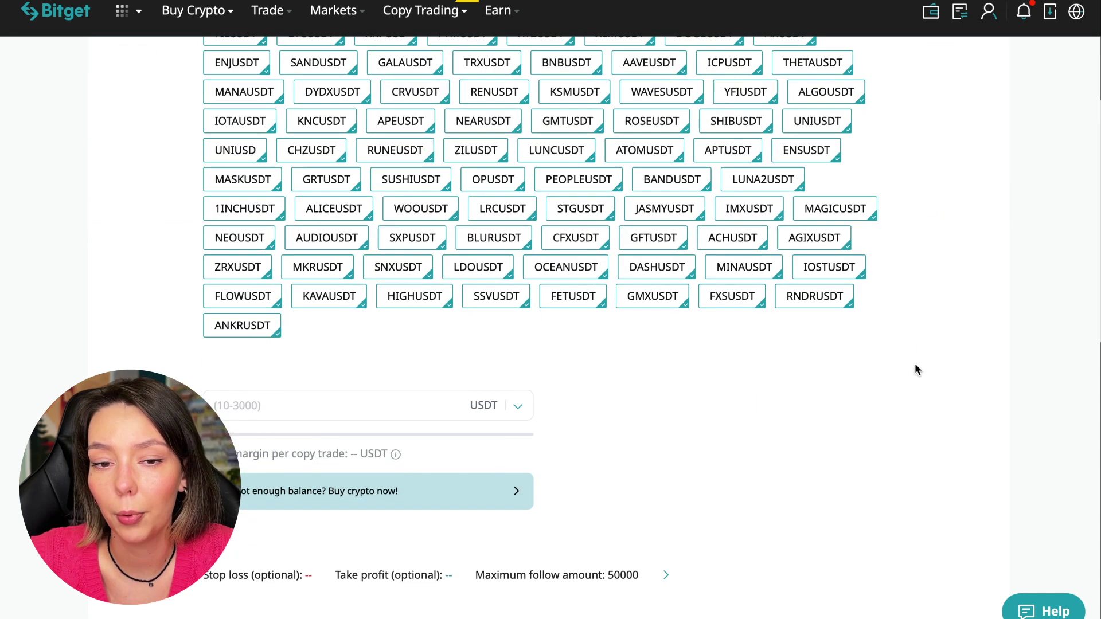
scroll(915, 369, up, 3)
scroll(915, 370, down, 4)
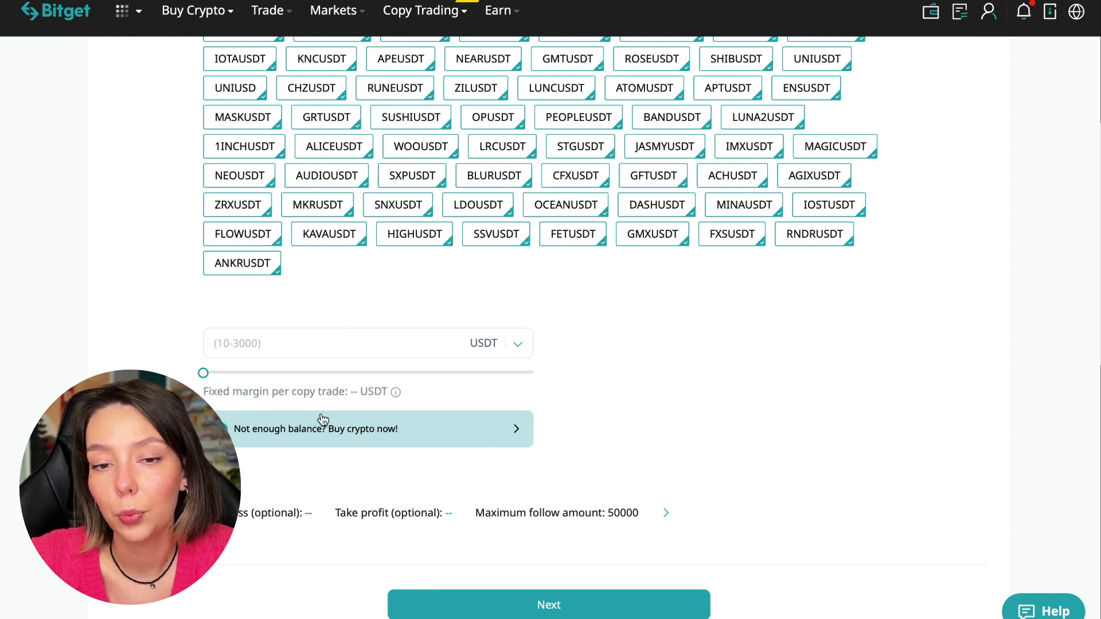
Enter 10 USDT as the fixed margin per copy trade
click(311, 349)
text(10)
click(664, 395)
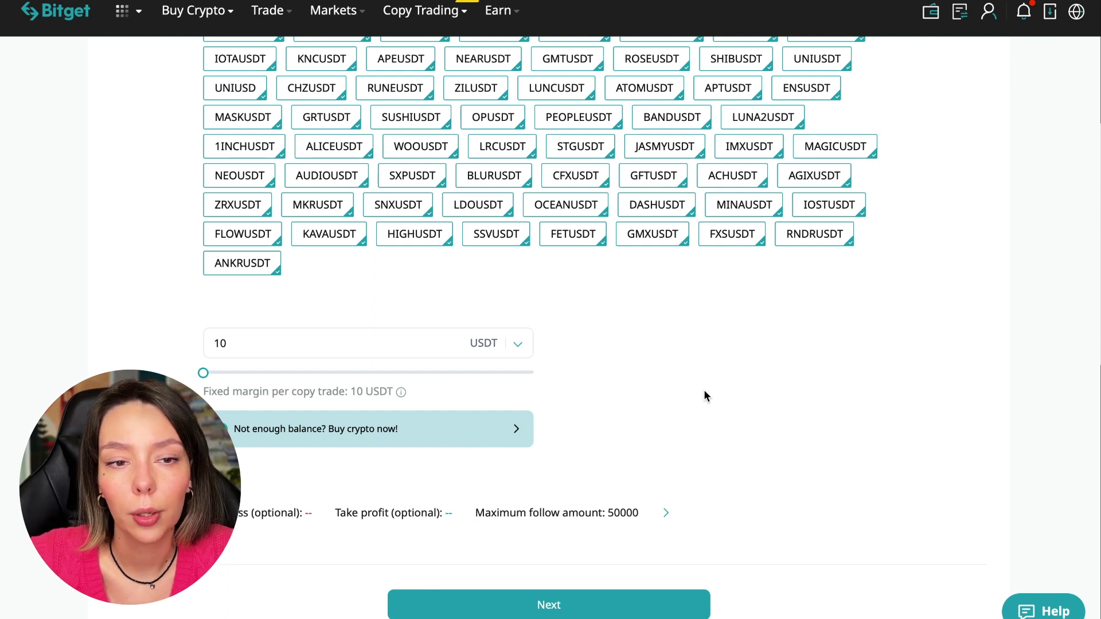
scroll(703, 396, down, 1)
In risk management, reset the maximum follow amount slider to its minimum for a 30 maximum
click(705, 395)
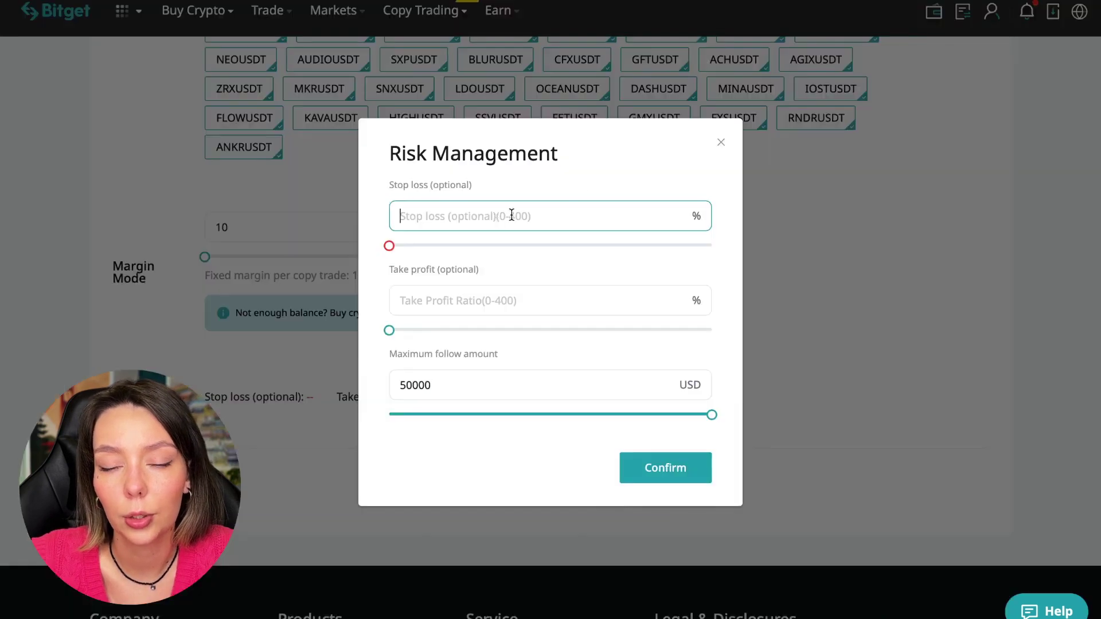
click(523, 301)
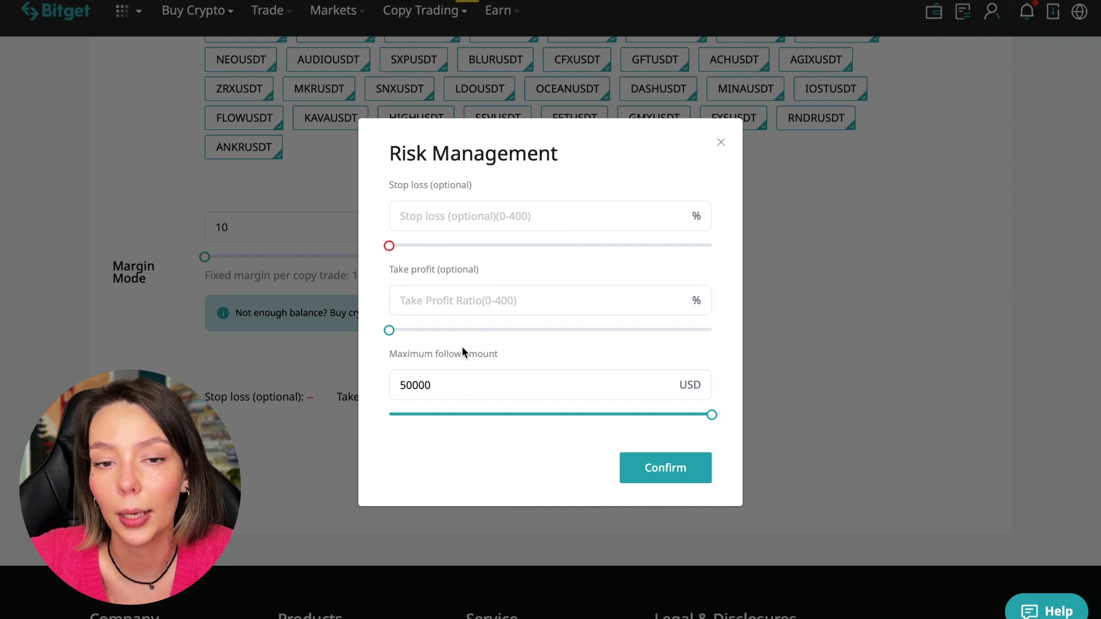
click(470, 379)
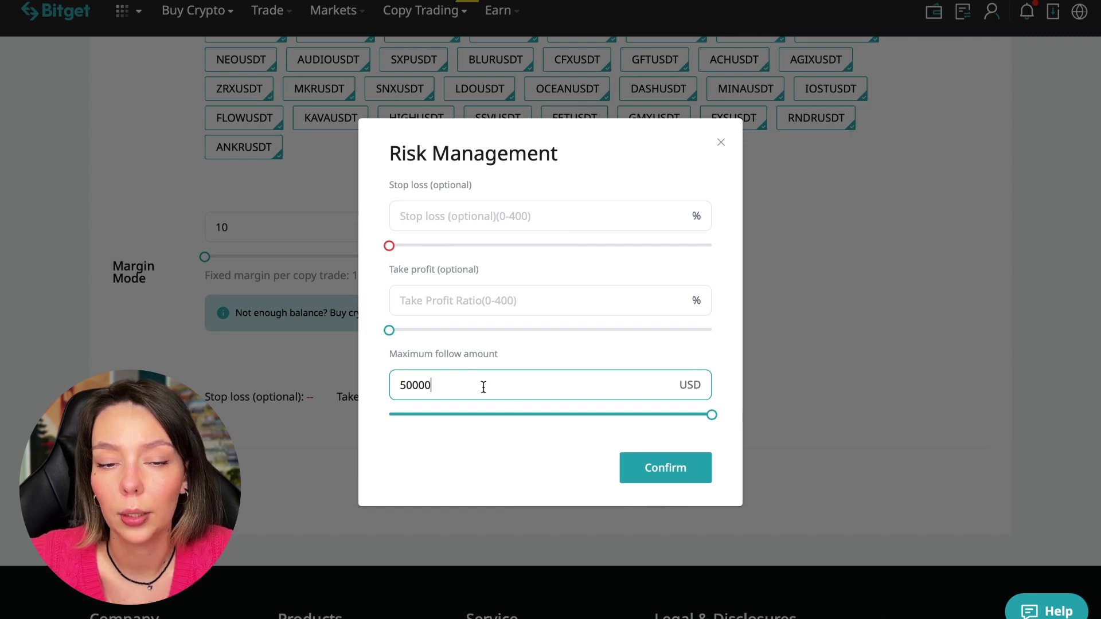
drag(712, 415, 363, 430)
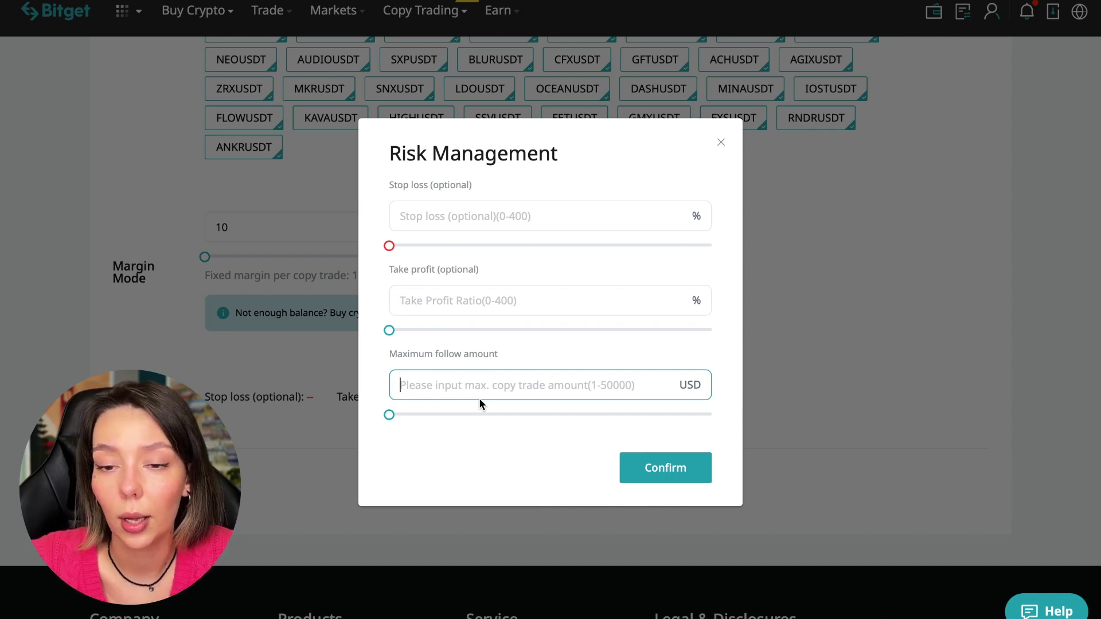
text(30)
click(551, 301)
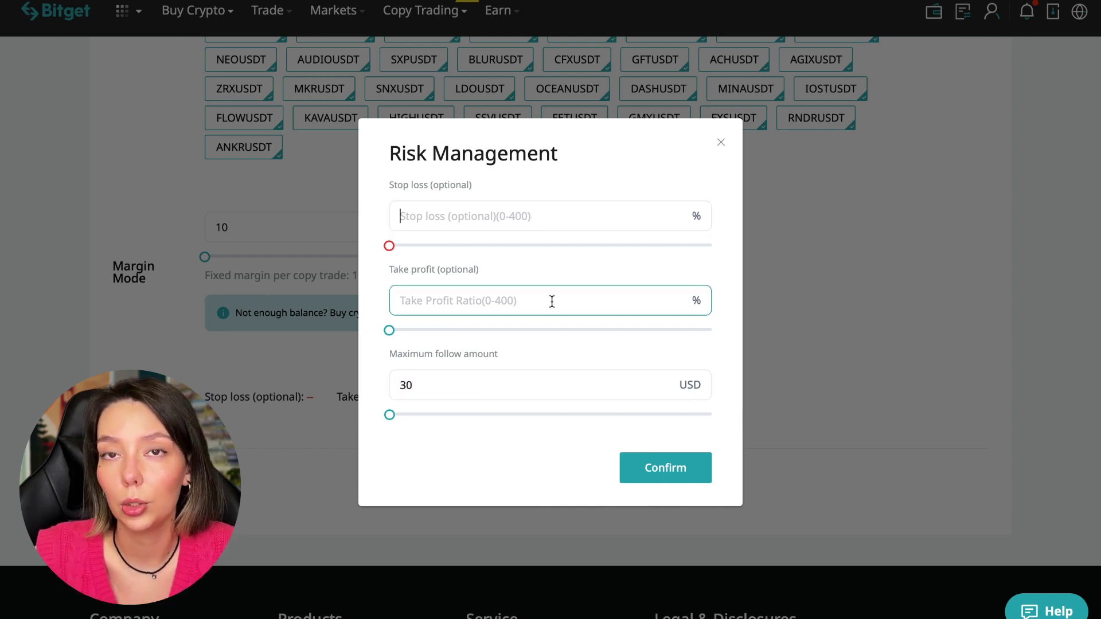
click(605, 217)
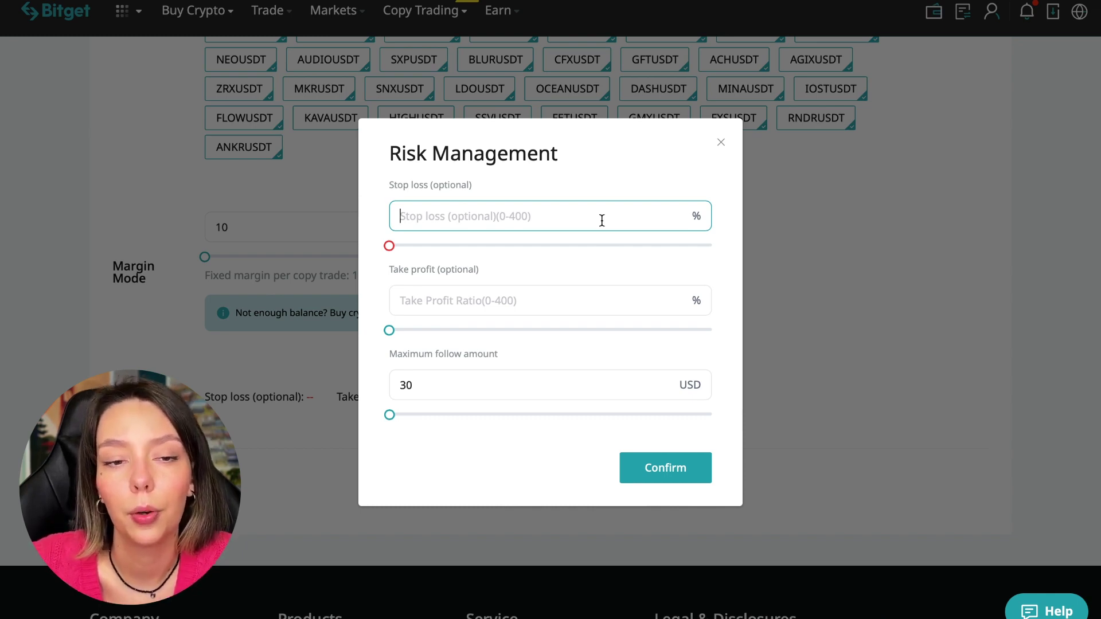
click(686, 477)
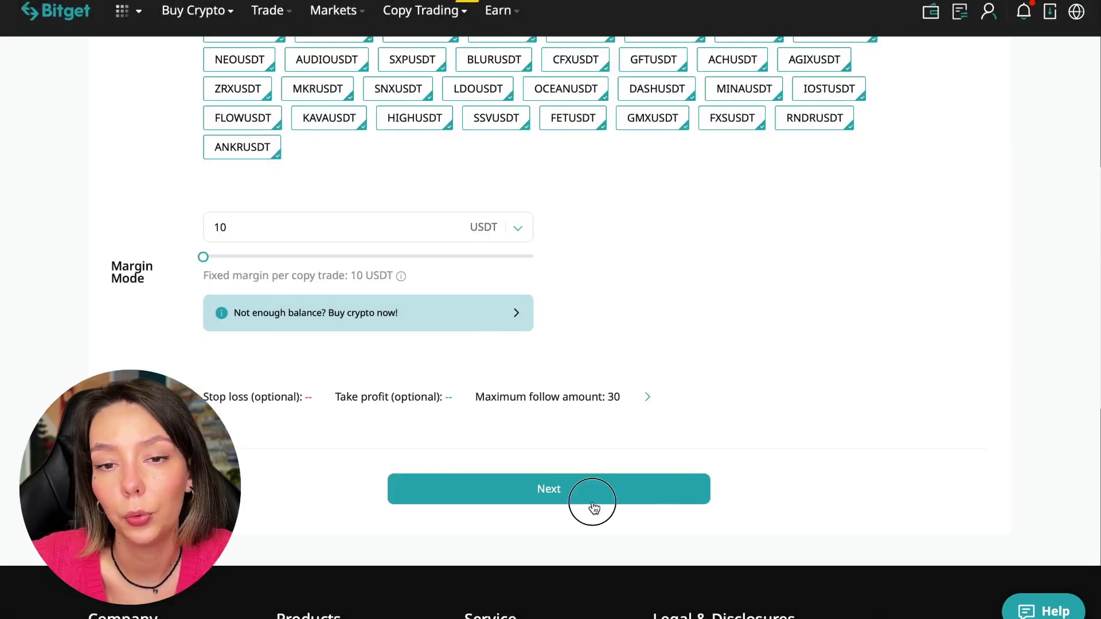
click(594, 508)
scroll(493, 345, down, 2)
scroll(493, 345, down, 3)
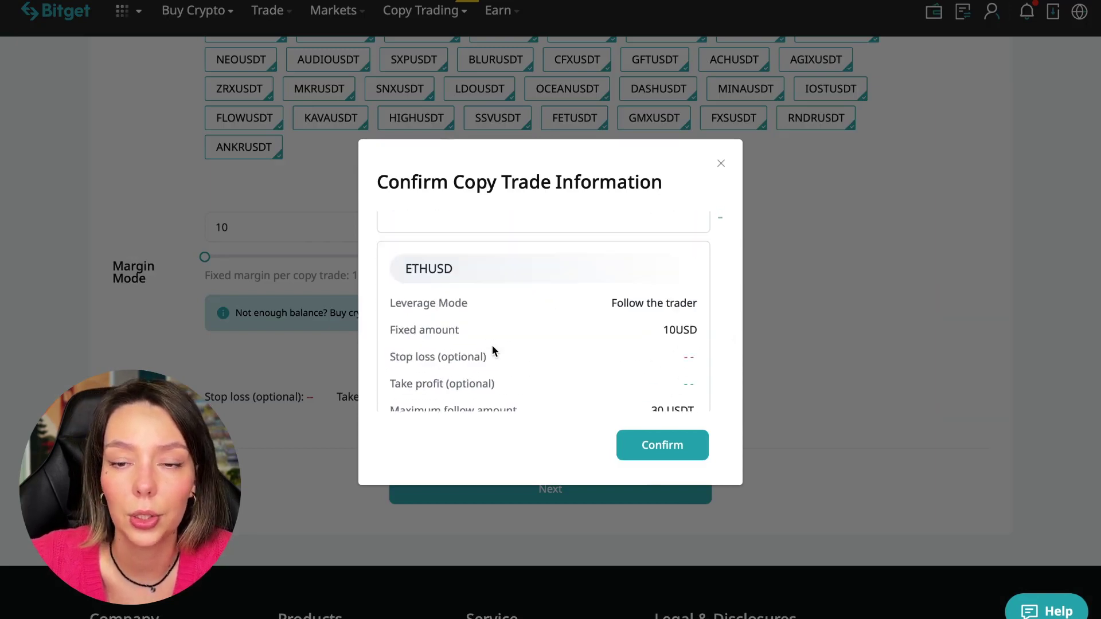
scroll(492, 345, down, 2)
scroll(493, 344, down, 2)
scroll(492, 346, down, 2)
scroll(492, 345, down, 2)
click(675, 451)
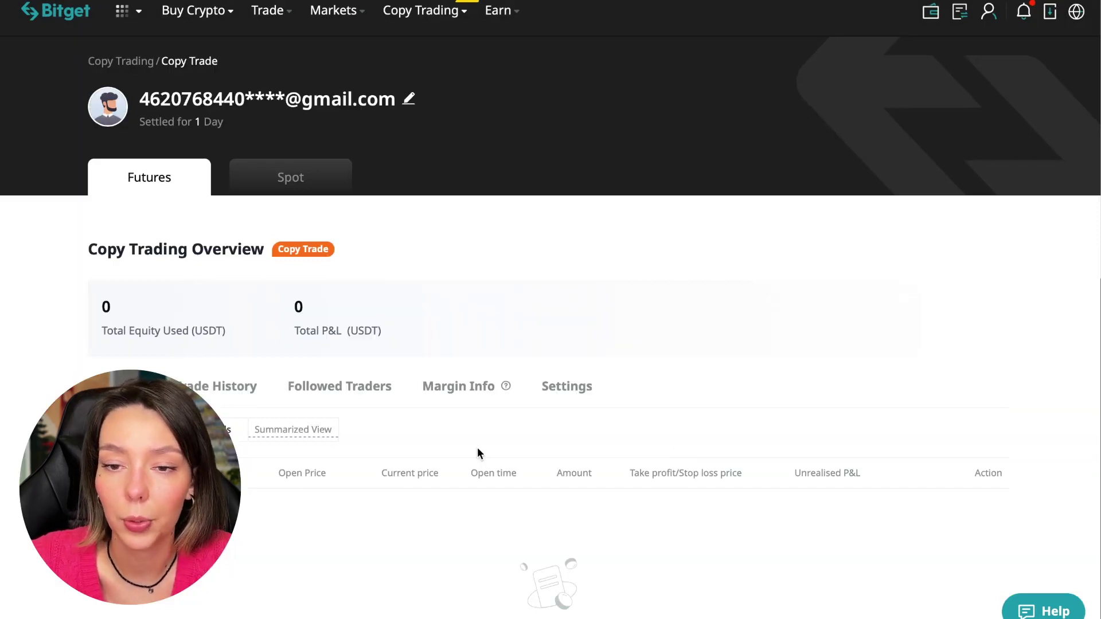
click(458, 386)
scroll(374, 423, down, 5)
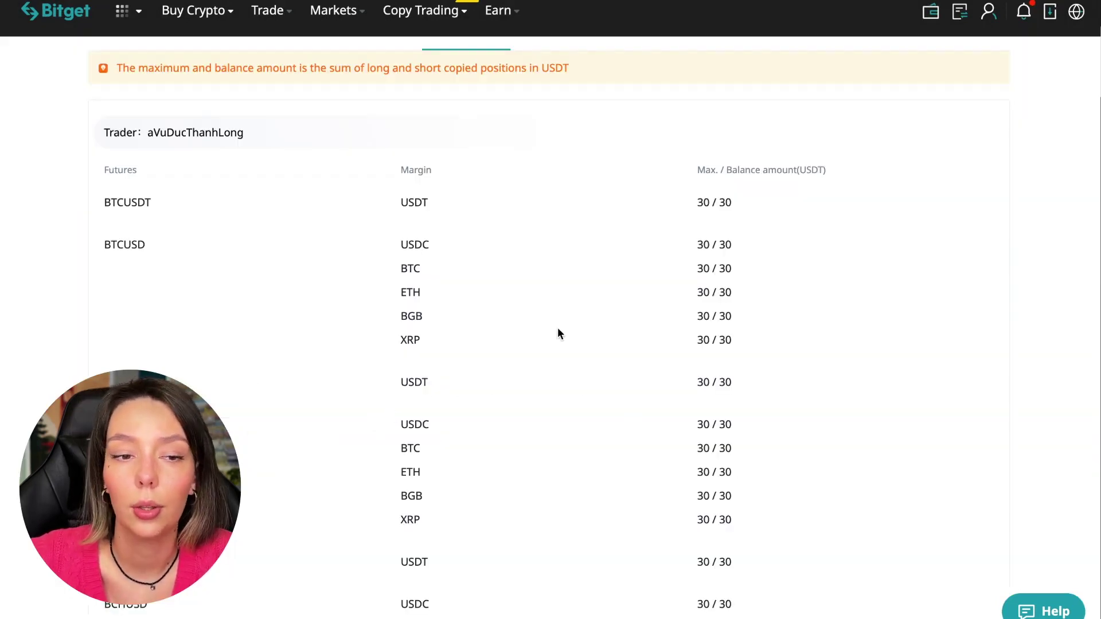
scroll(546, 413, down, 3)
scroll(546, 411, down, 4)
scroll(546, 412, up, 5)
scroll(547, 412, up, 2)
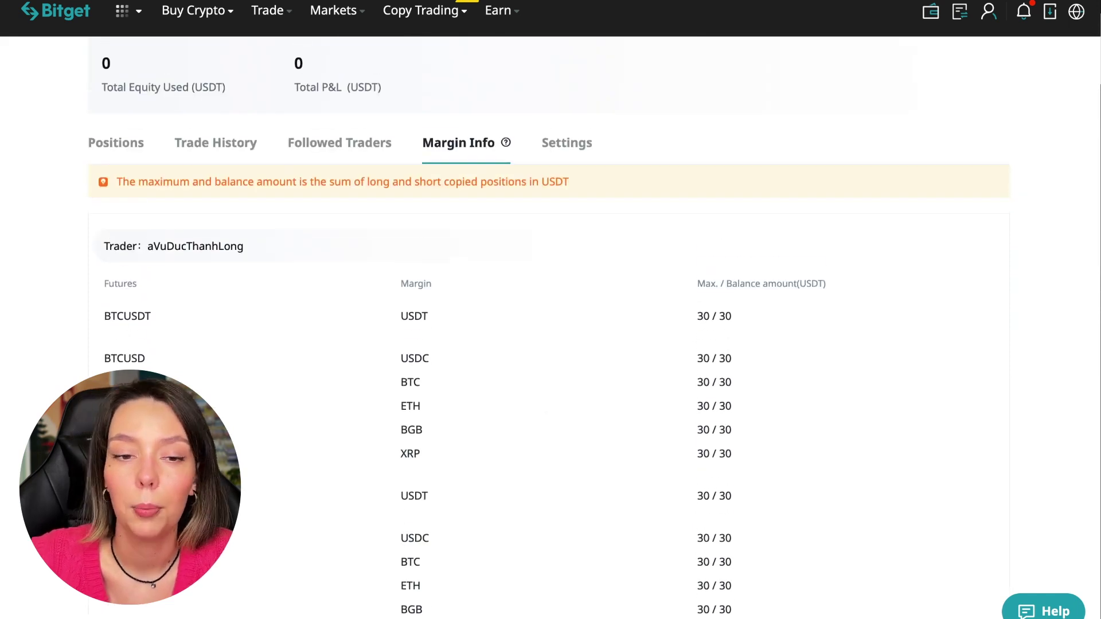
scroll(338, 495, up, 2)
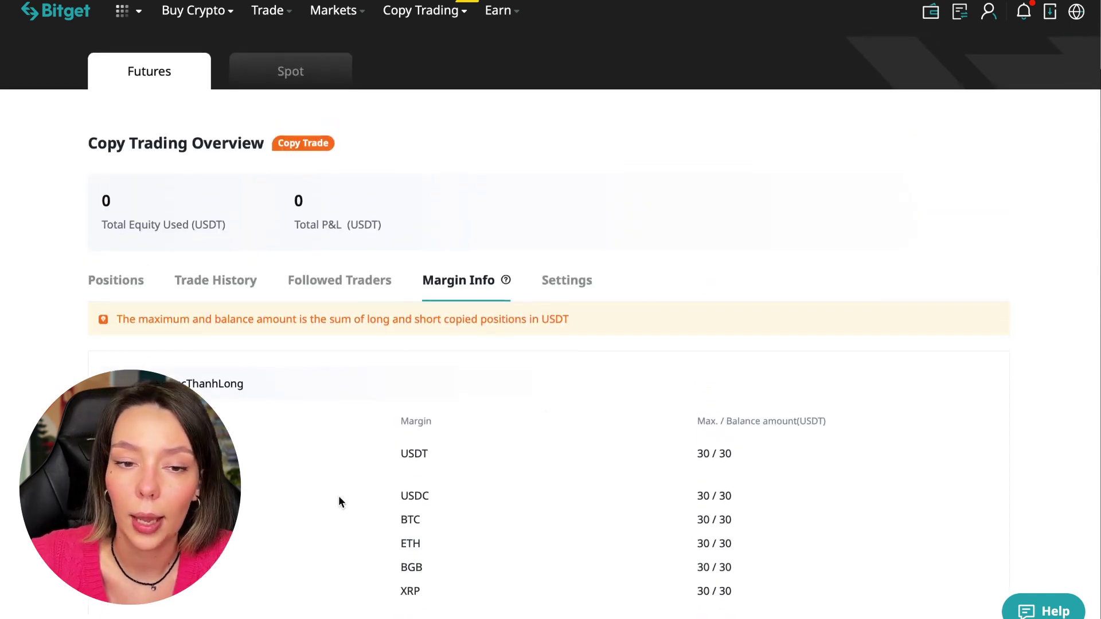
click(585, 293)
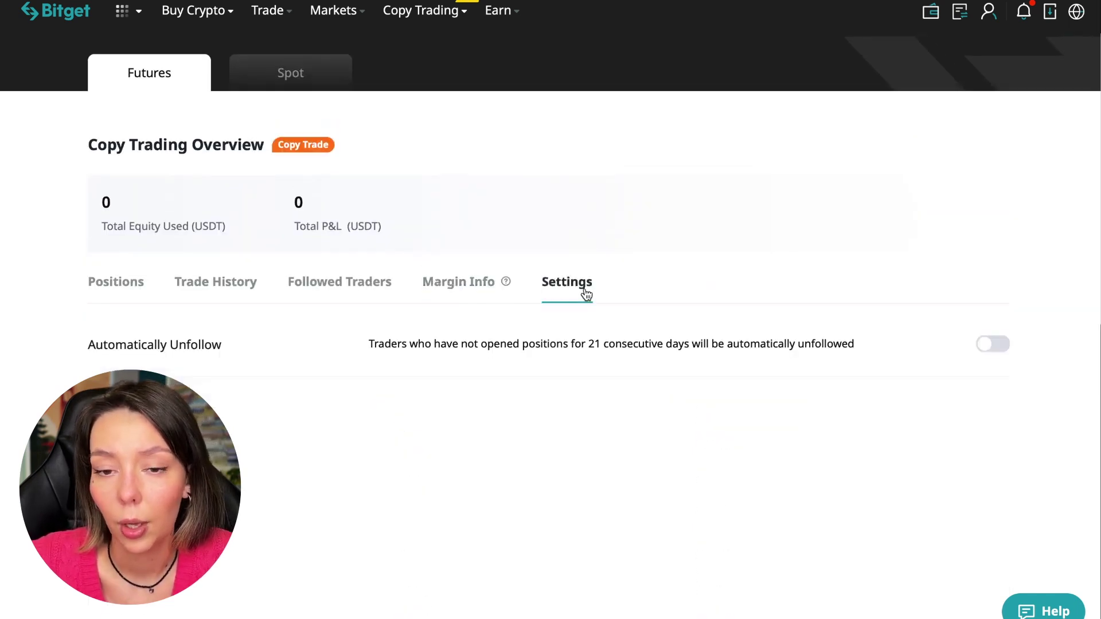
click(129, 286)
scroll(483, 361, up, 2)
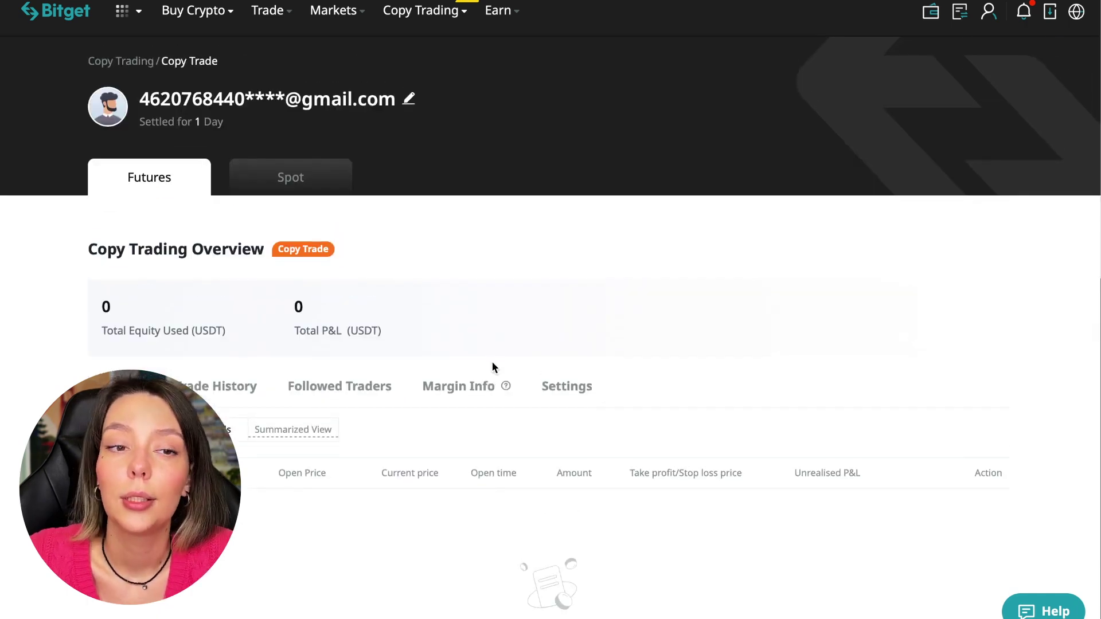